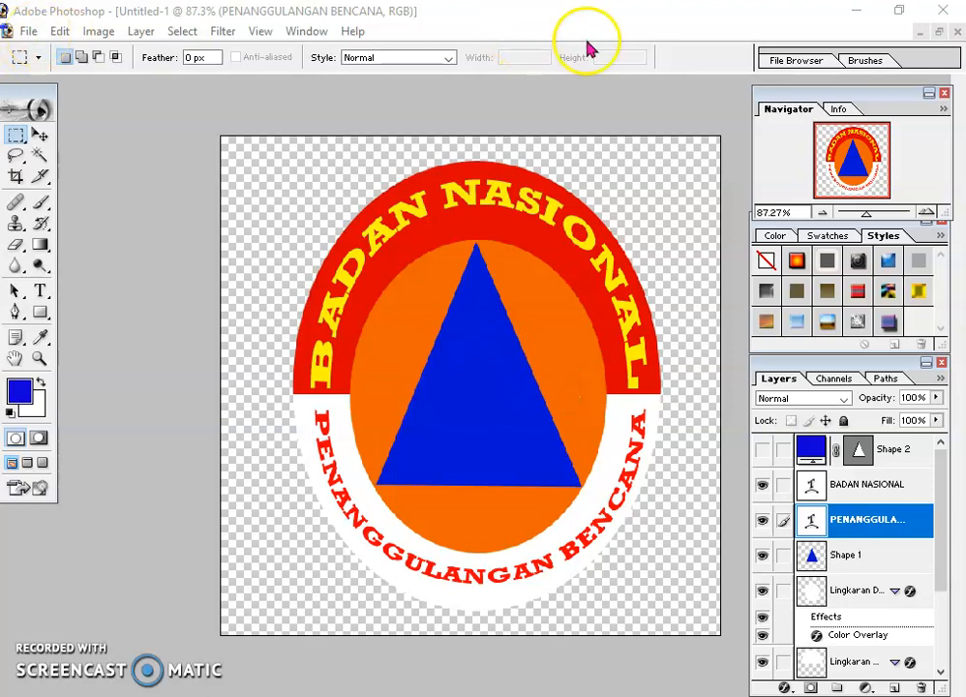
# Create a new 600 x 600 pixel RGB image with white contents and a resolution of 150 pixels/inch
pyautogui.click(920, 32)
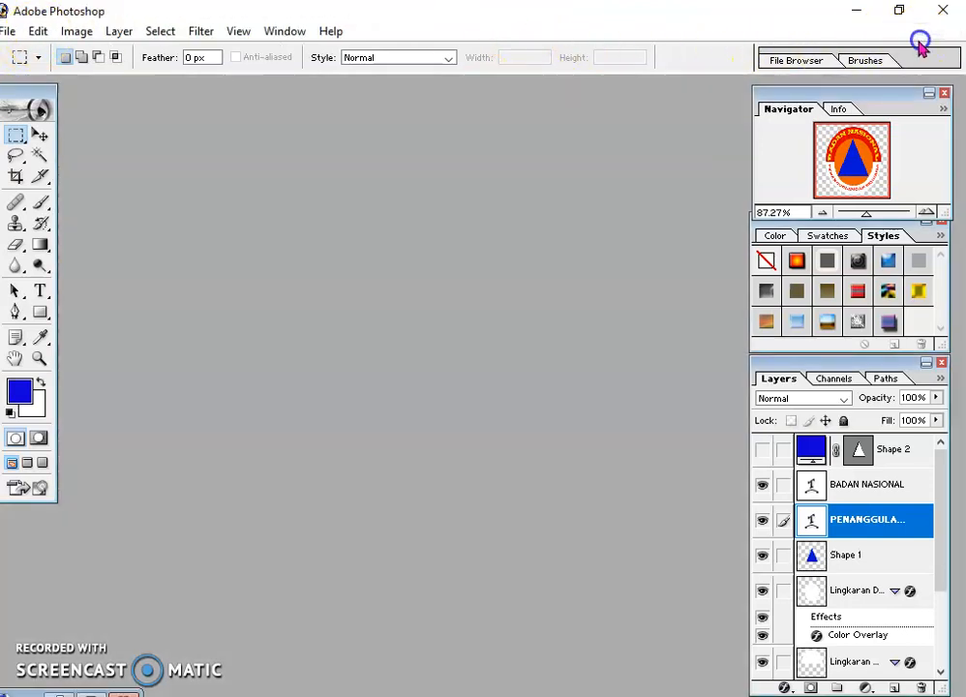
pyautogui.click(9, 31)
pyautogui.click(24, 52)
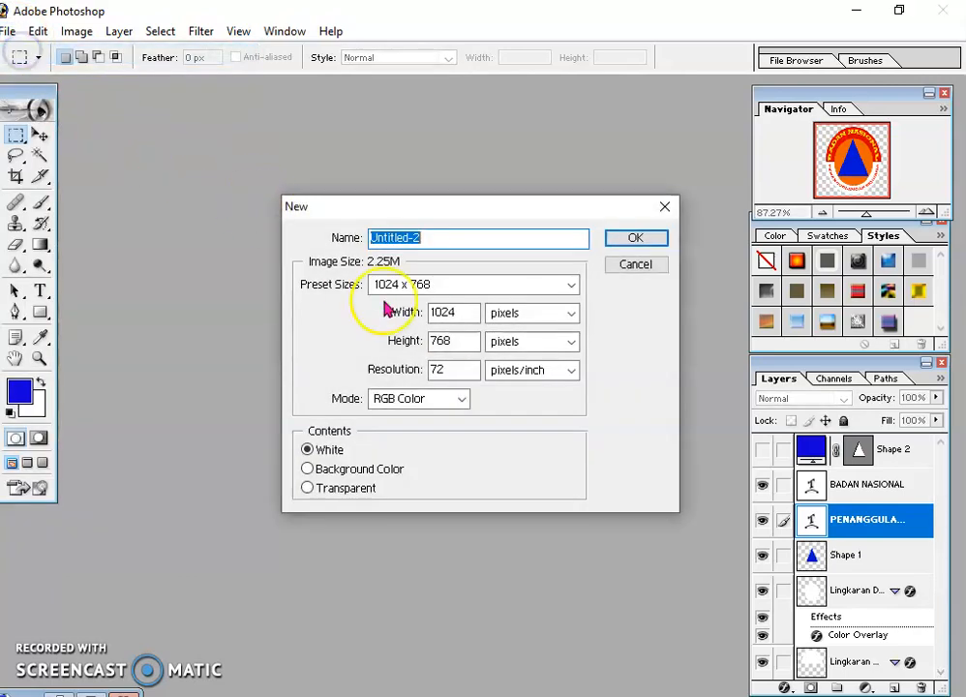
pyautogui.click(518, 317)
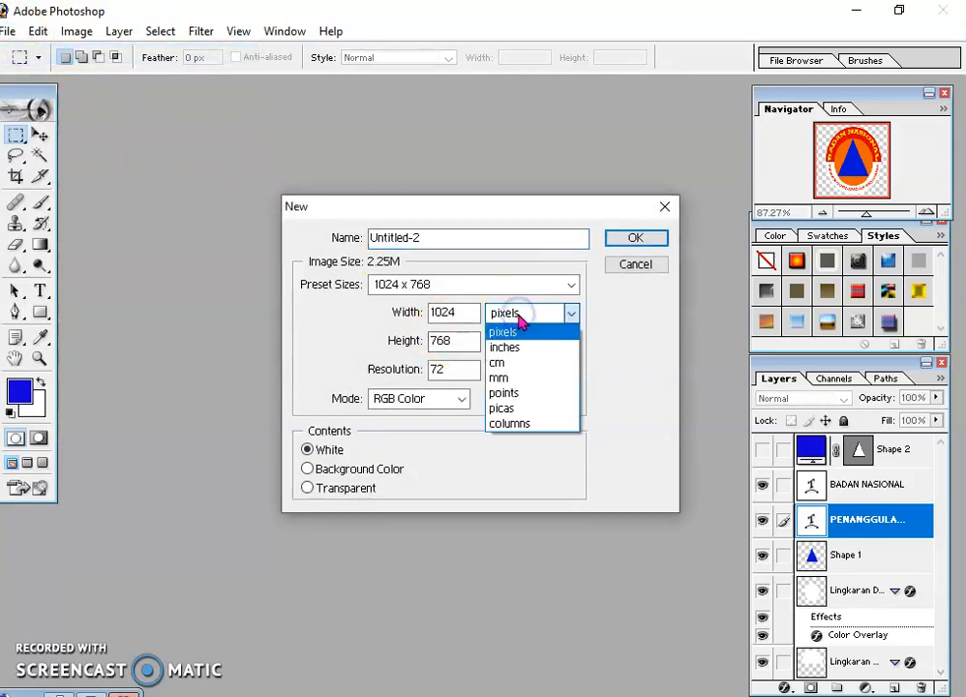
pyautogui.click(513, 333)
pyautogui.moveTo(455, 313); pyautogui.dragTo(398, 327)
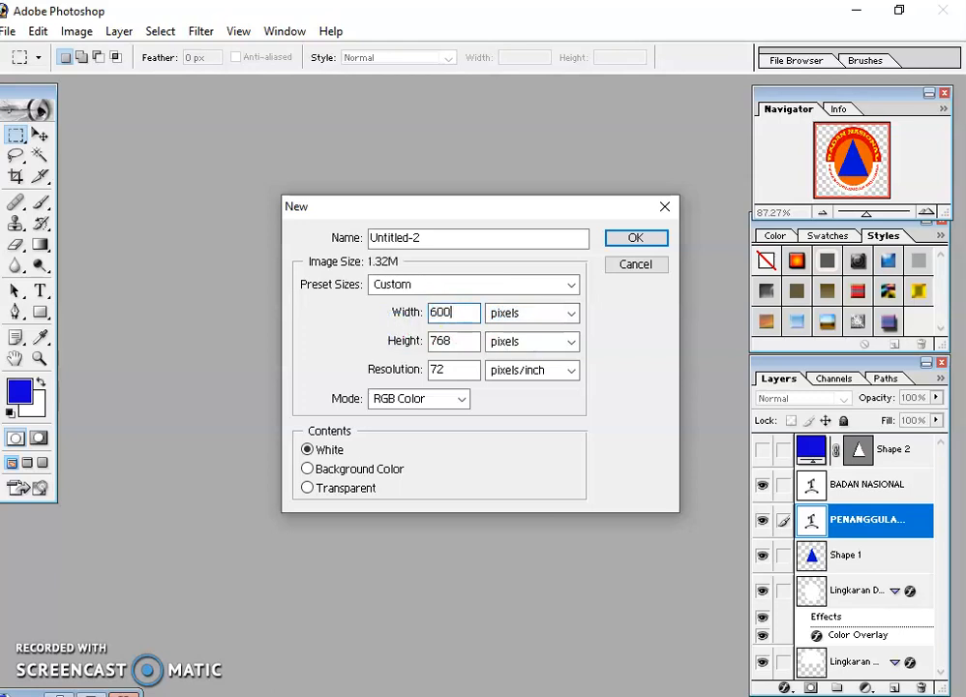
pyautogui.moveTo(470, 340); pyautogui.dragTo(371, 382)
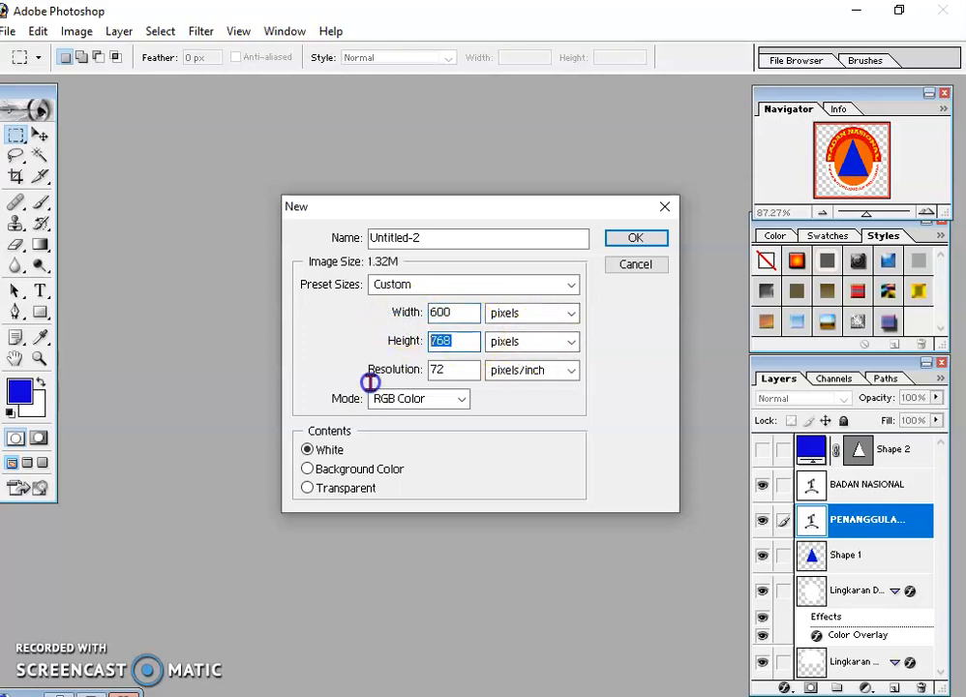
pyautogui.moveTo(474, 341); pyautogui.dragTo(328, 352)
pyautogui.moveTo(457, 369); pyautogui.dragTo(415, 373)
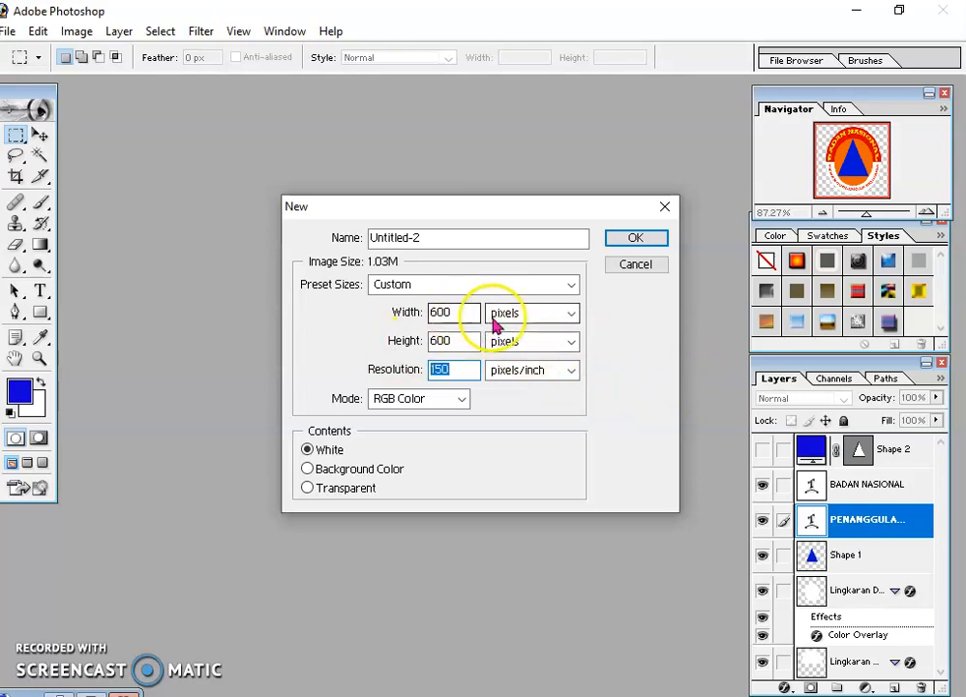
pyautogui.click(630, 242)
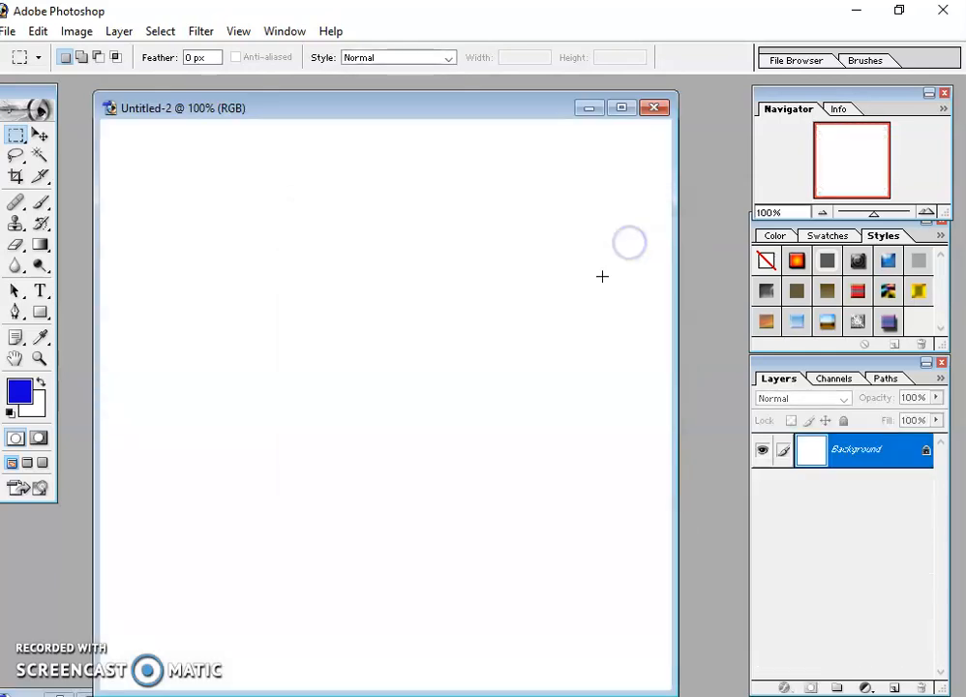
# Draw a tall blue ellipse shape with the Ellipse tool, spanning most of the canvas height
pyautogui.click(622, 112)
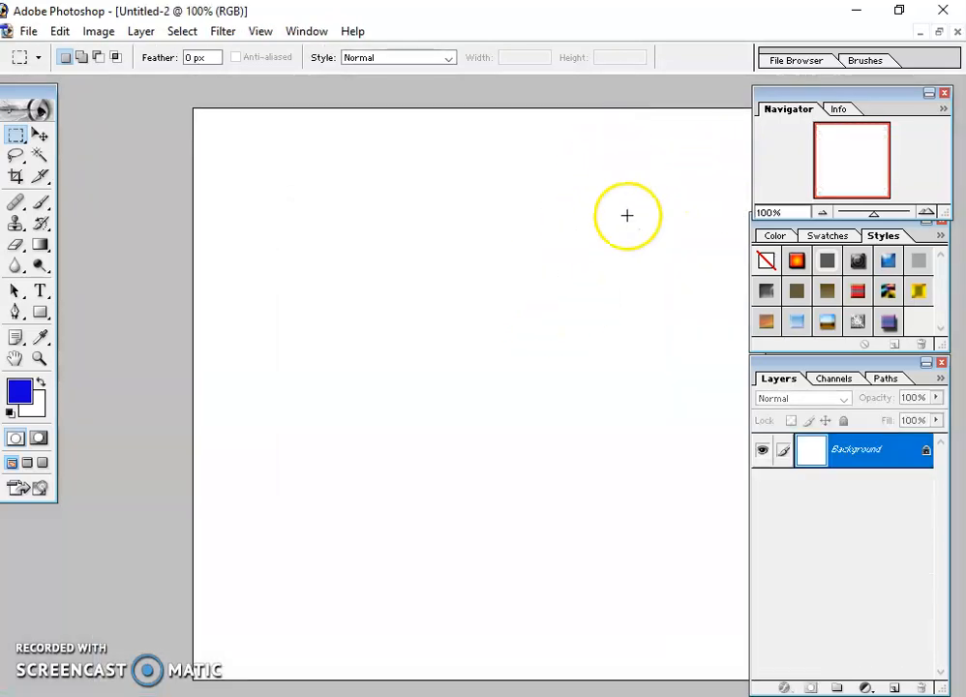
pyautogui.hotkey('ctrl', '0')
pyautogui.scroll(-4, 419, 324)
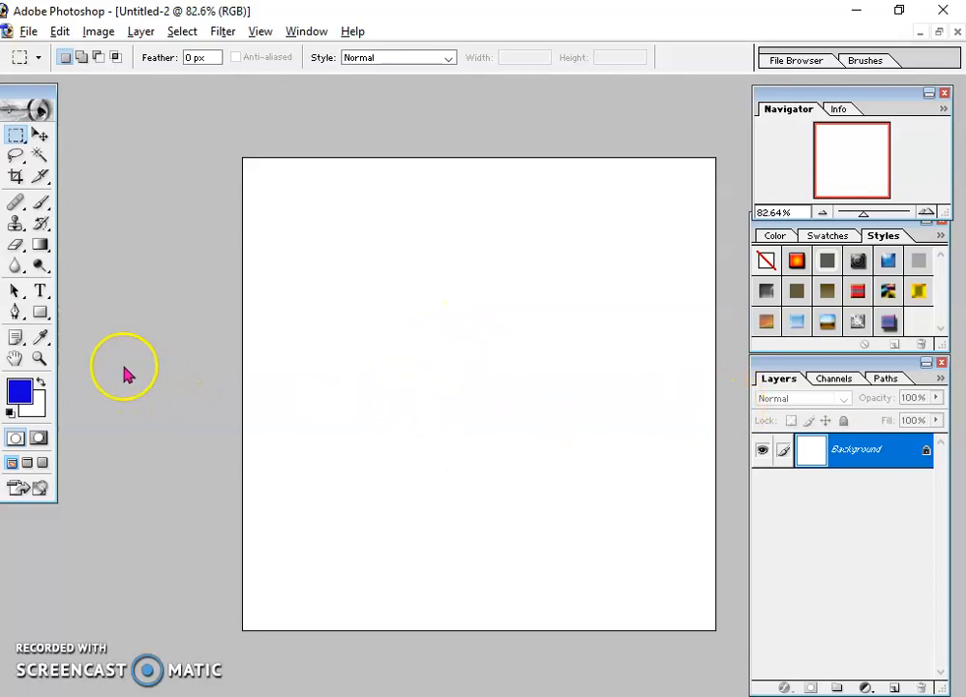
pyautogui.click(43, 318)
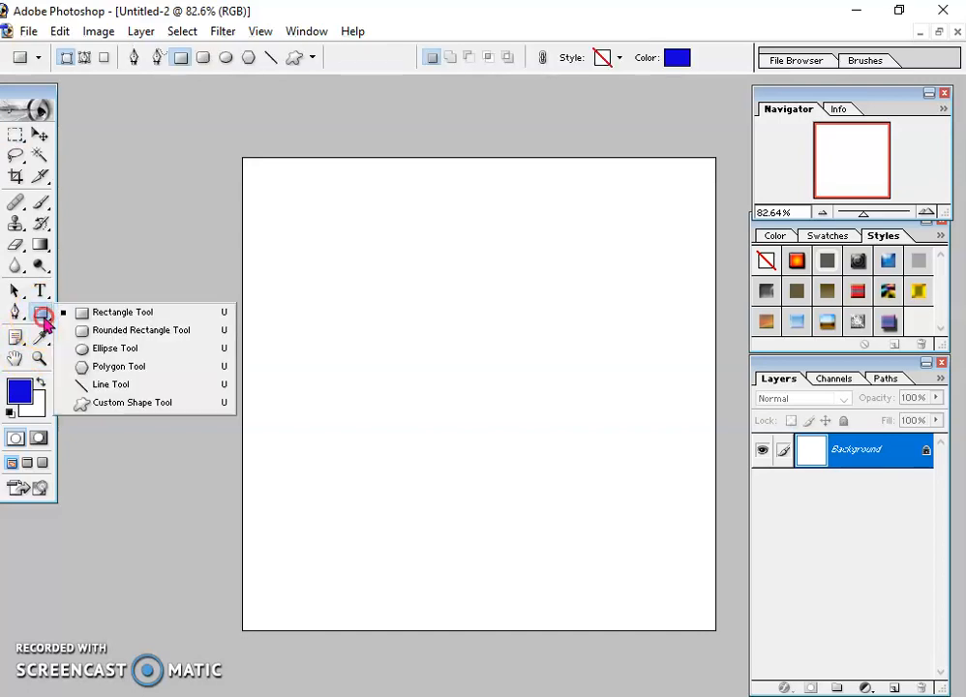
pyautogui.click(108, 350)
pyautogui.moveTo(302, 219); pyautogui.dragTo(627, 640)
pyautogui.moveTo(533, 487); pyautogui.dragTo(546, 435)
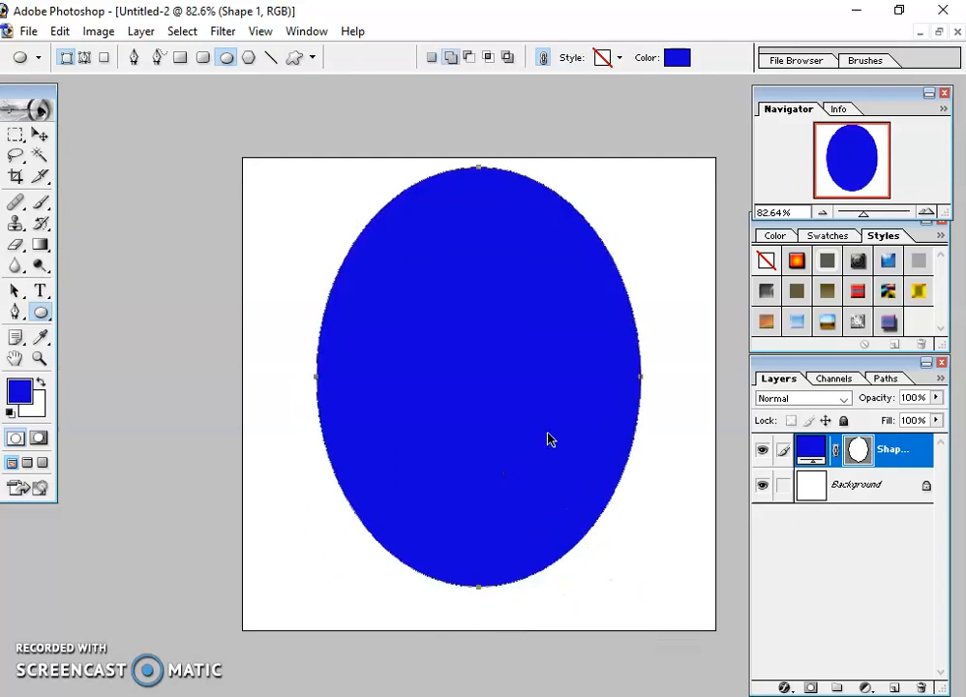
# Change the ellipse shape's fill color to white (FFFFFF)
pyautogui.click(677, 58)
pyautogui.moveTo(144, 284); pyautogui.dragTo(39, 27)
pyautogui.click(472, 111)
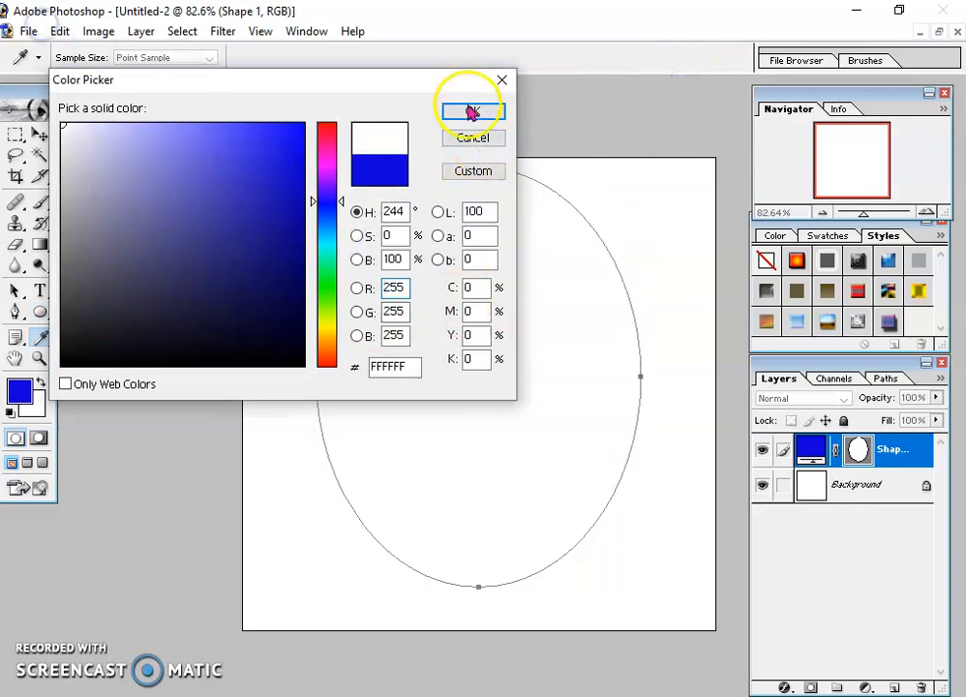
# Move the white ellipse to about the middle of the canvas and hide the Background layer
pyautogui.moveTo(526, 348); pyautogui.dragTo(530, 365)
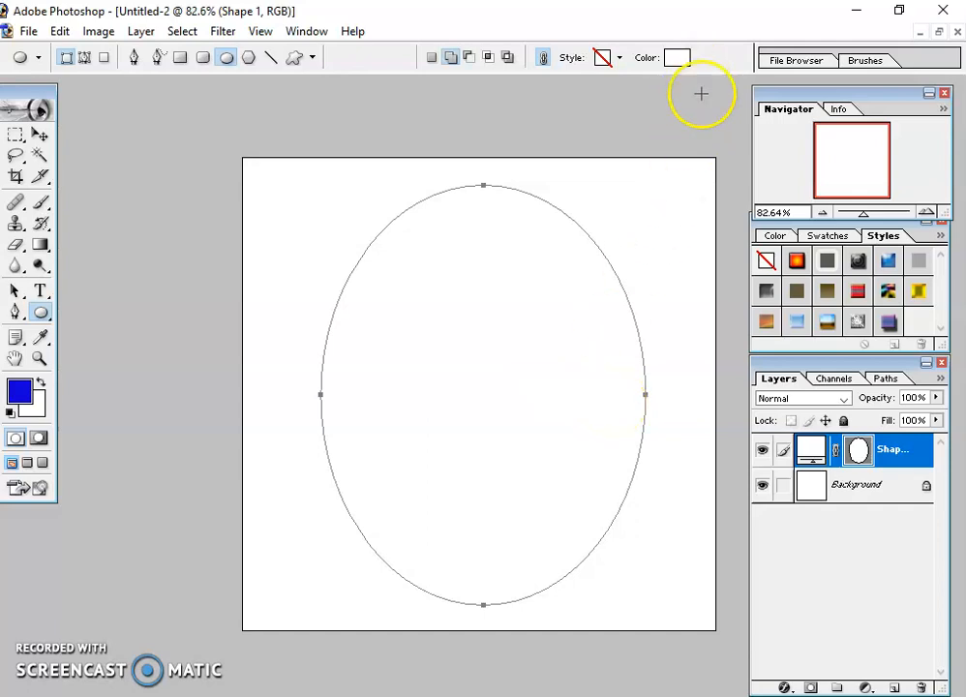
pyautogui.click(40, 134)
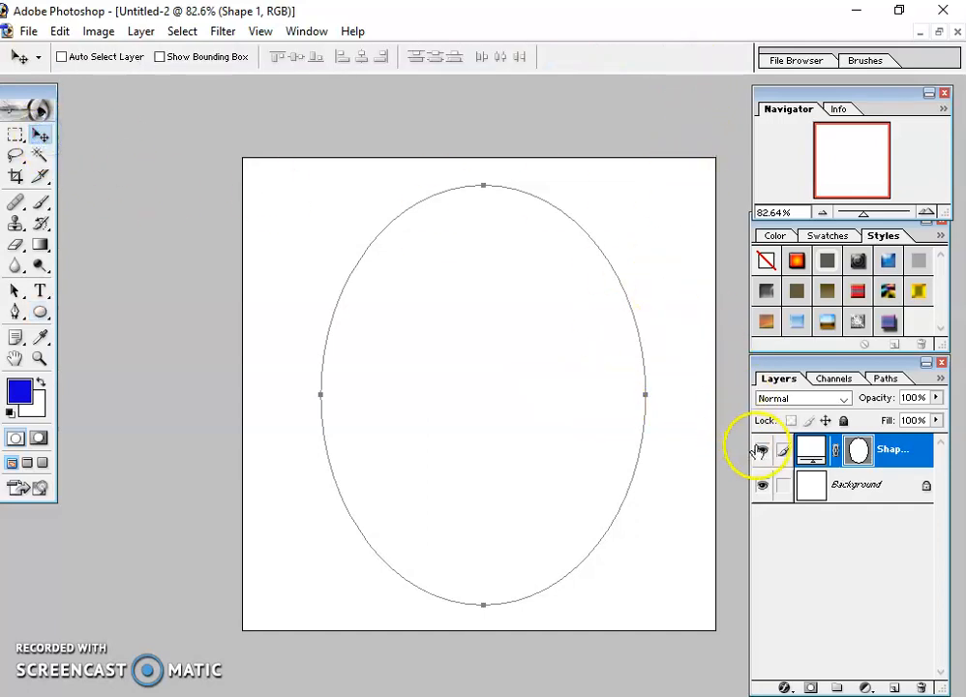
pyautogui.moveTo(461, 329)
pyautogui.mouseDown()
pyautogui.moveTo(416, 328)
pyautogui.moveTo(461, 332)
pyautogui.mouseUp()
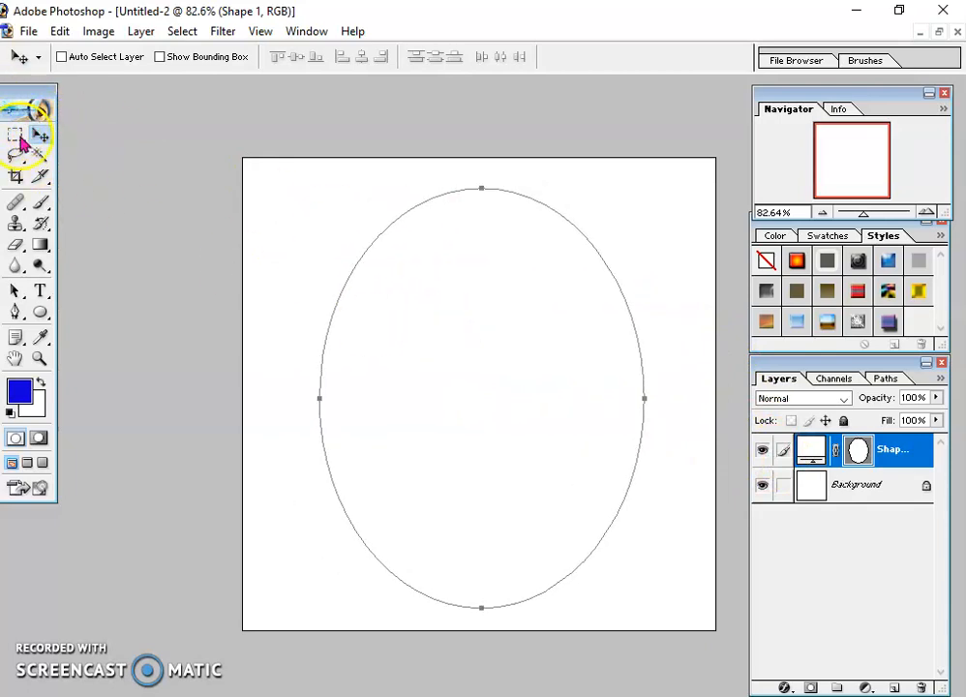
pyautogui.moveTo(557, 397); pyautogui.dragTo(553, 398)
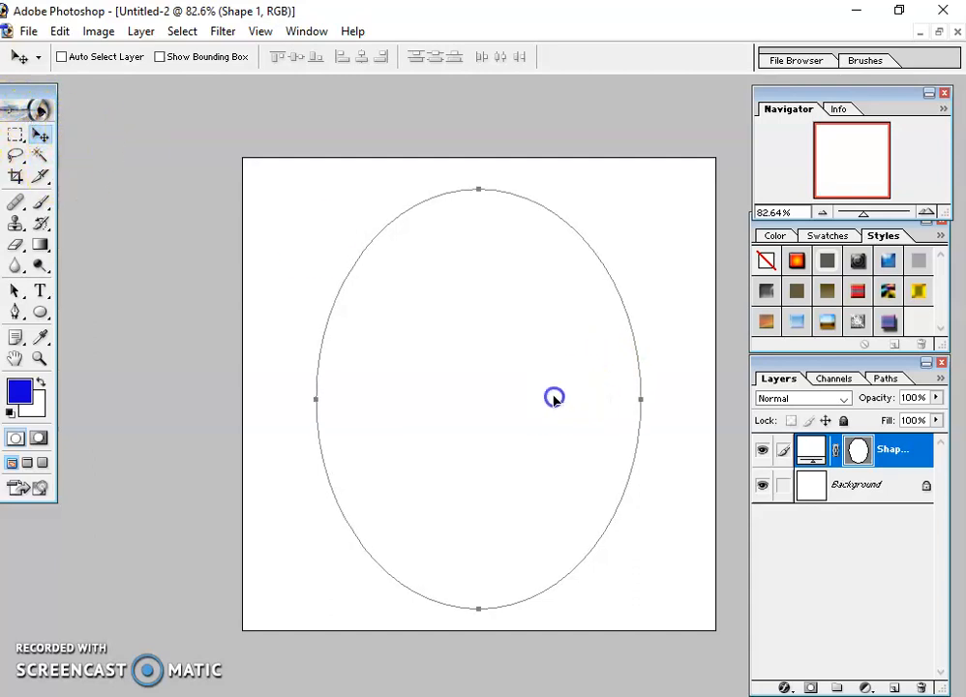
pyautogui.click(765, 490)
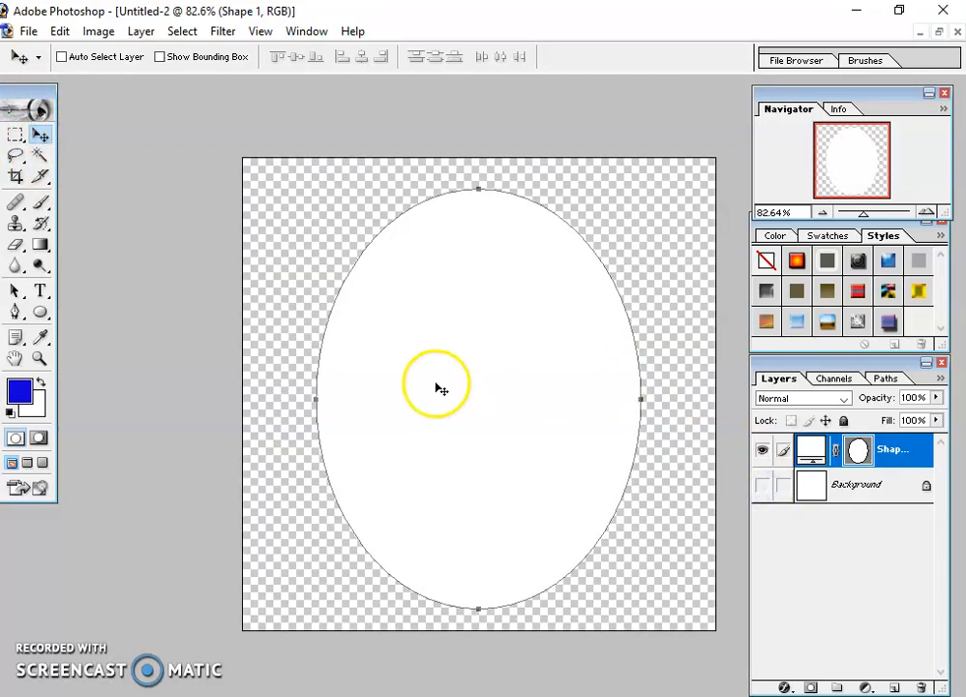
pyautogui.moveTo(438, 387); pyautogui.dragTo(442, 384)
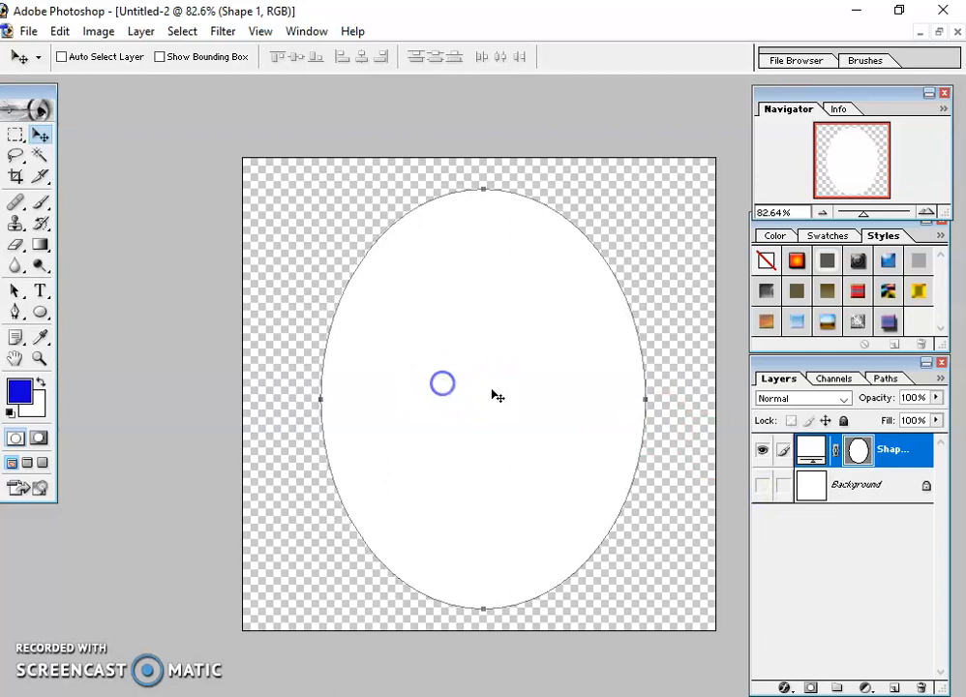
# Rename the ellipse shape layer to Lingkaran Putih and rasterize it
pyautogui.click(875, 453)
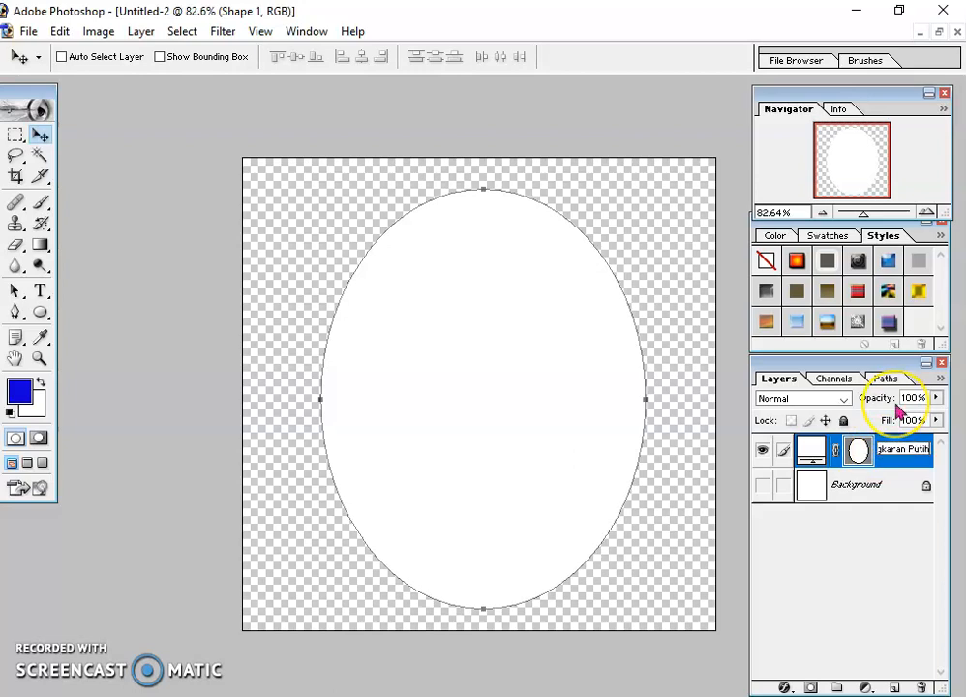
pyautogui.click(861, 452)
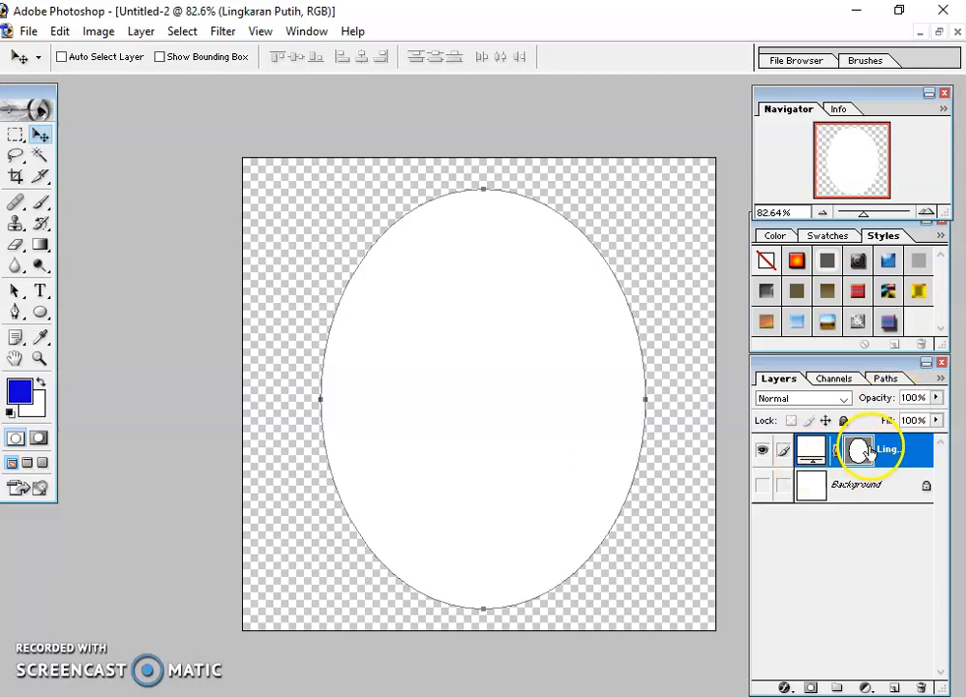
pyautogui.rightClick(869, 451)
pyautogui.click(859, 623)
pyautogui.click(891, 538)
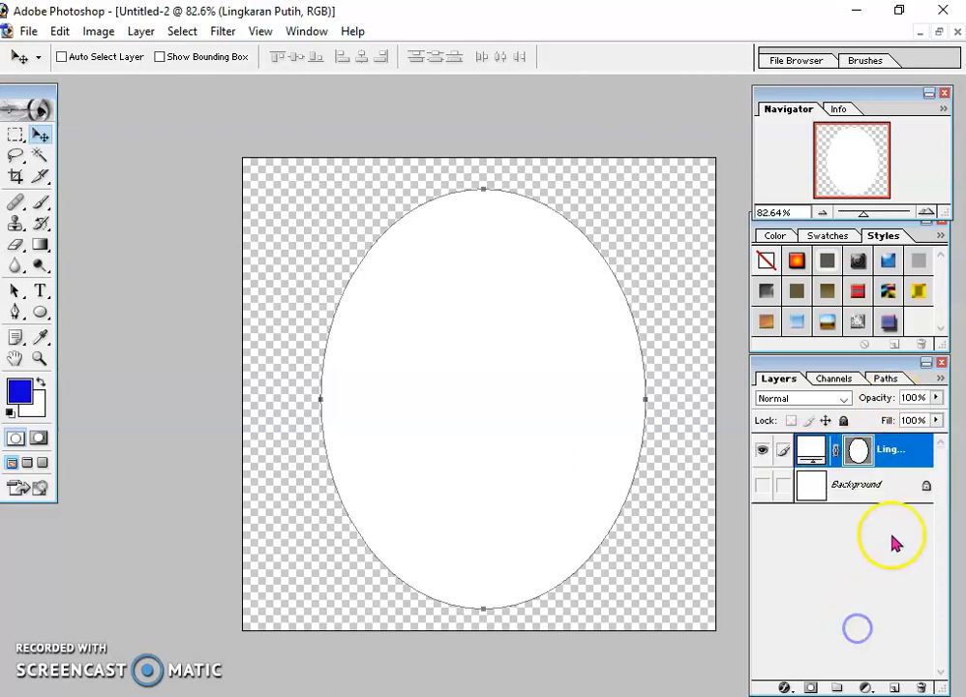
pyautogui.rightClick(901, 454)
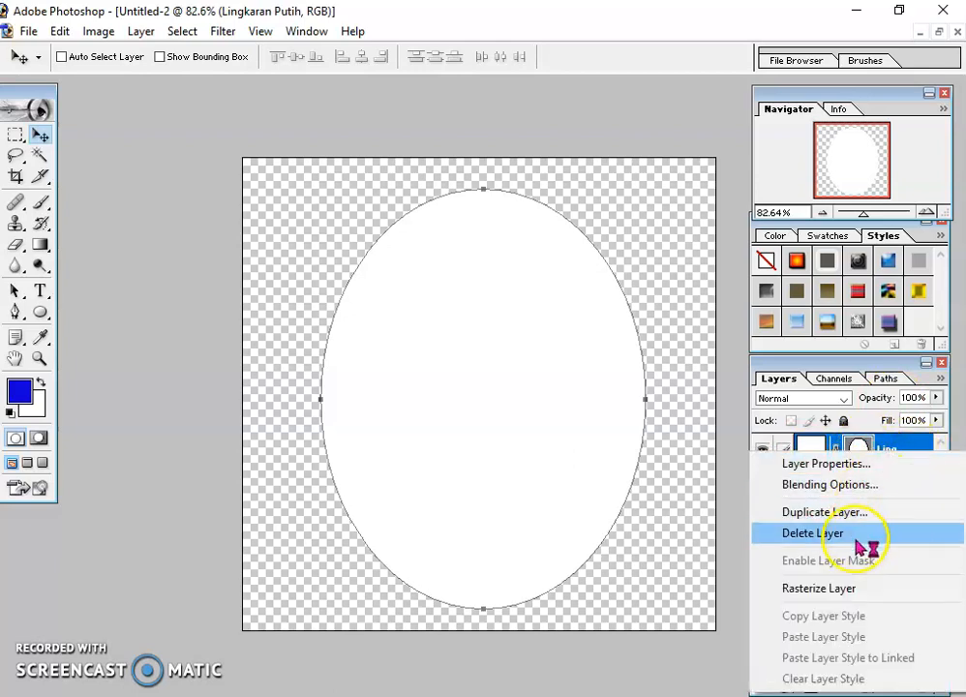
pyautogui.click(847, 590)
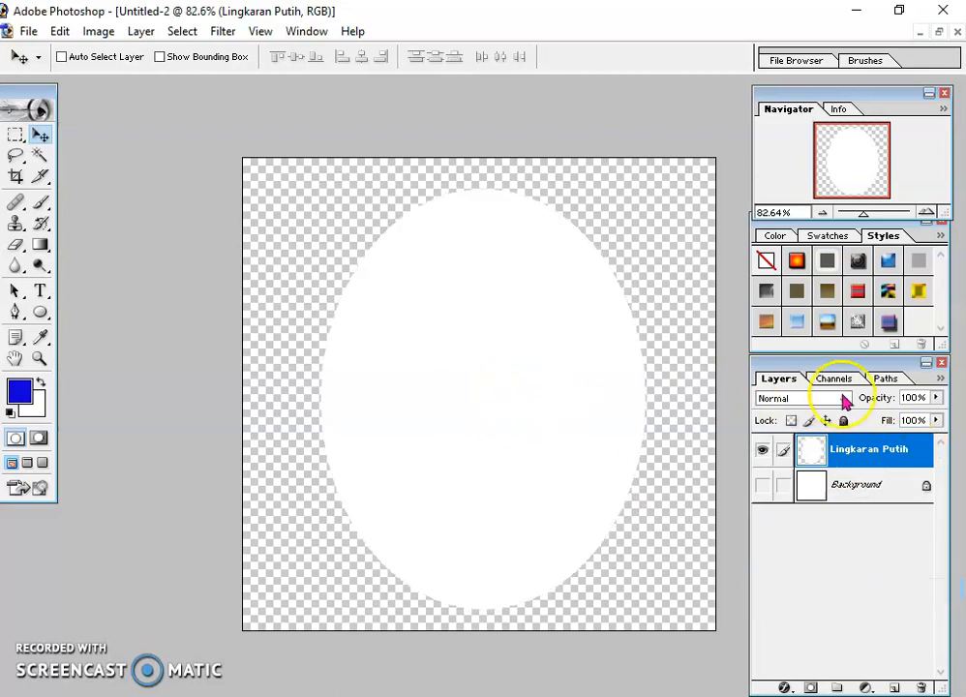
# Fine-tune the white ellipse's centering on the canvas and duplicate its layer as Lingkaran Merah
pyautogui.moveTo(500, 397); pyautogui.dragTo(488, 394)
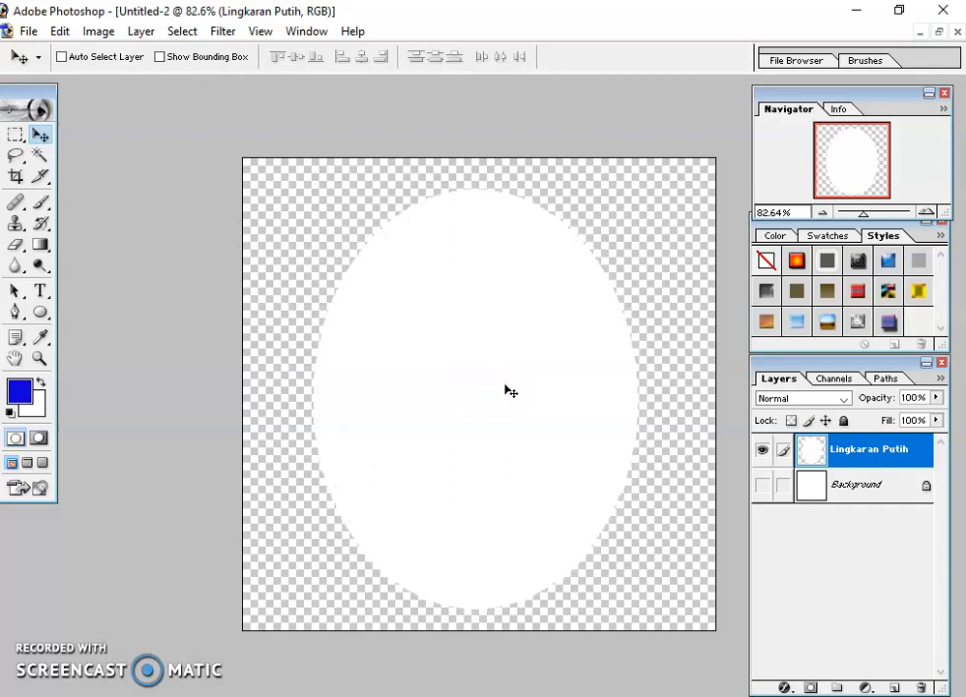
pyautogui.moveTo(503, 386); pyautogui.dragTo(502, 388)
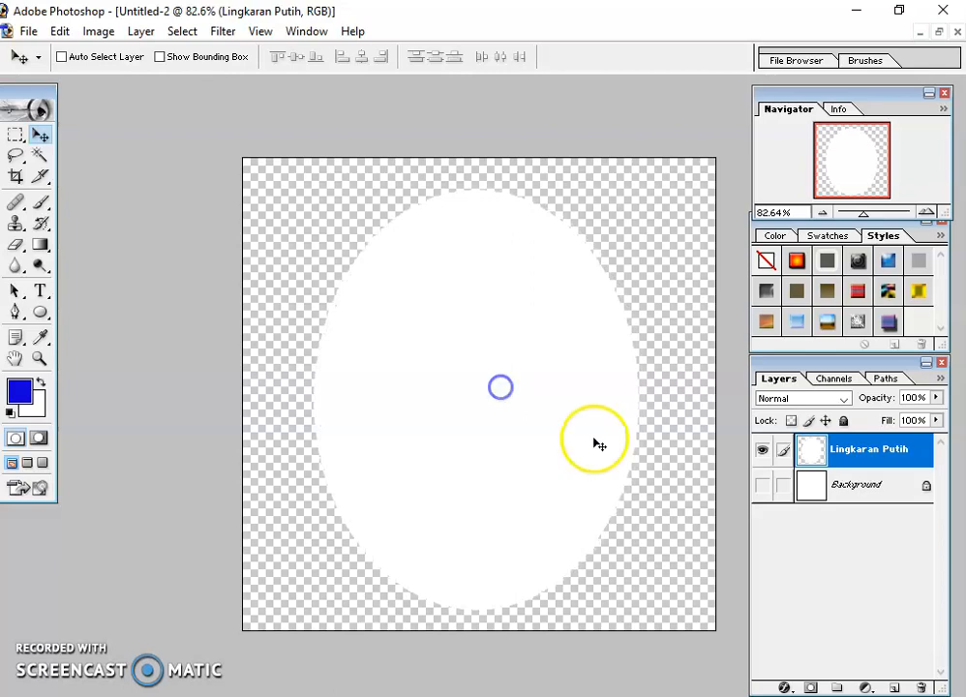
pyautogui.rightClick(859, 459)
pyautogui.click(856, 520)
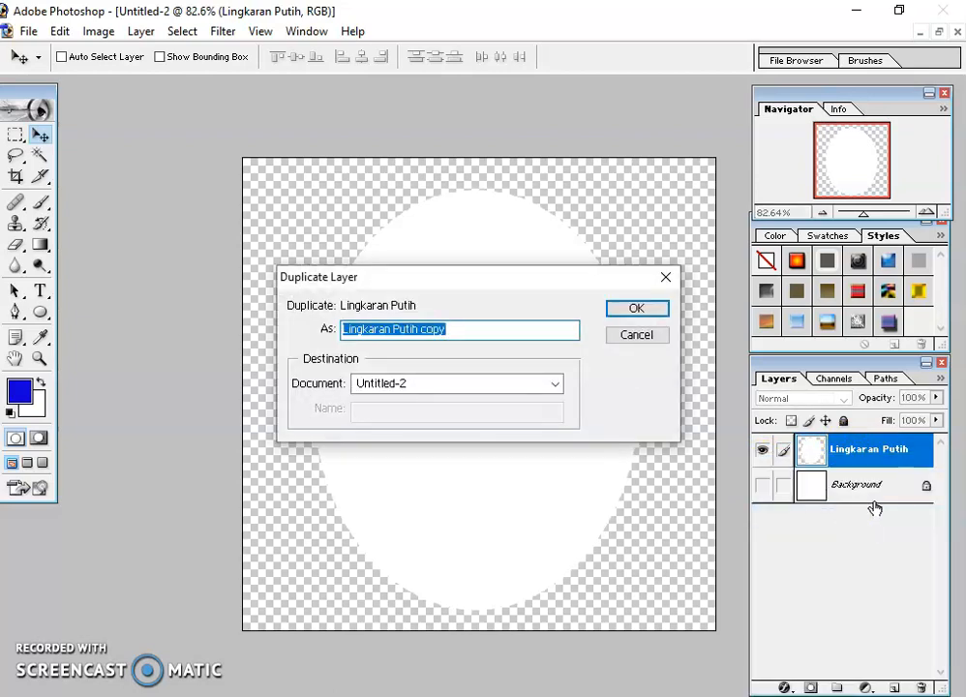
pyautogui.write('Lin')
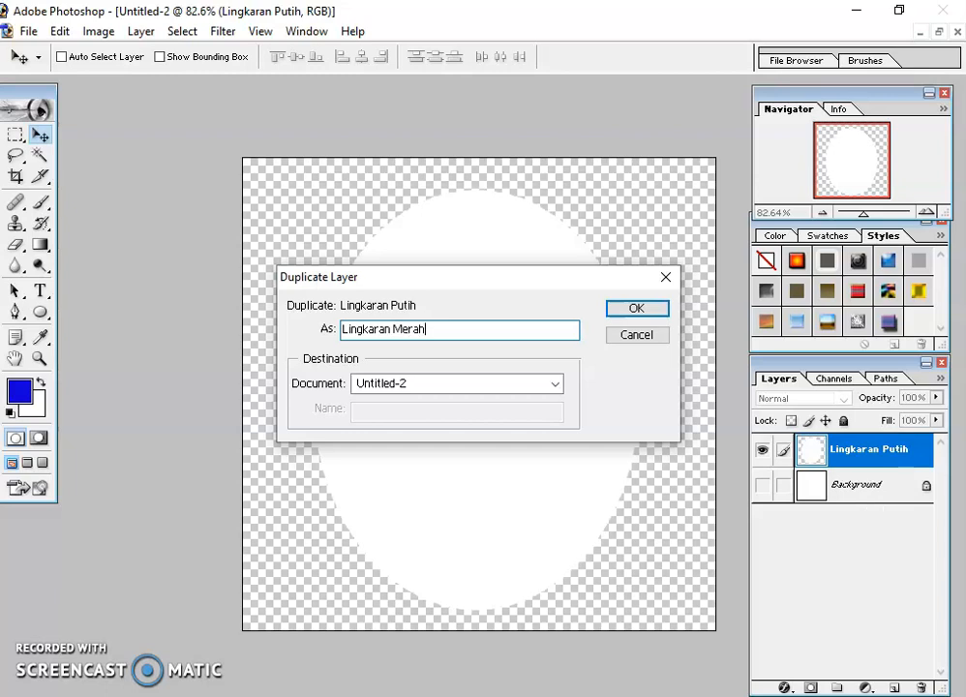
pyautogui.press('Return')
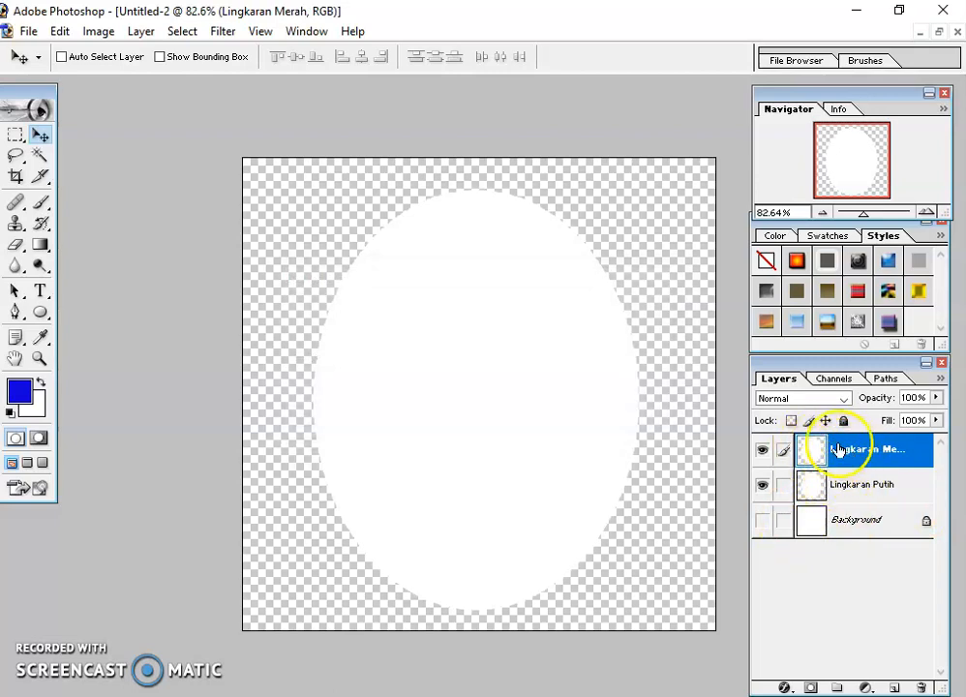
# Delete the lower half of the Lingkaran Merah ellipse and check the remaining half with Lingkaran Putih temporarily hidden
pyautogui.click(12, 140)
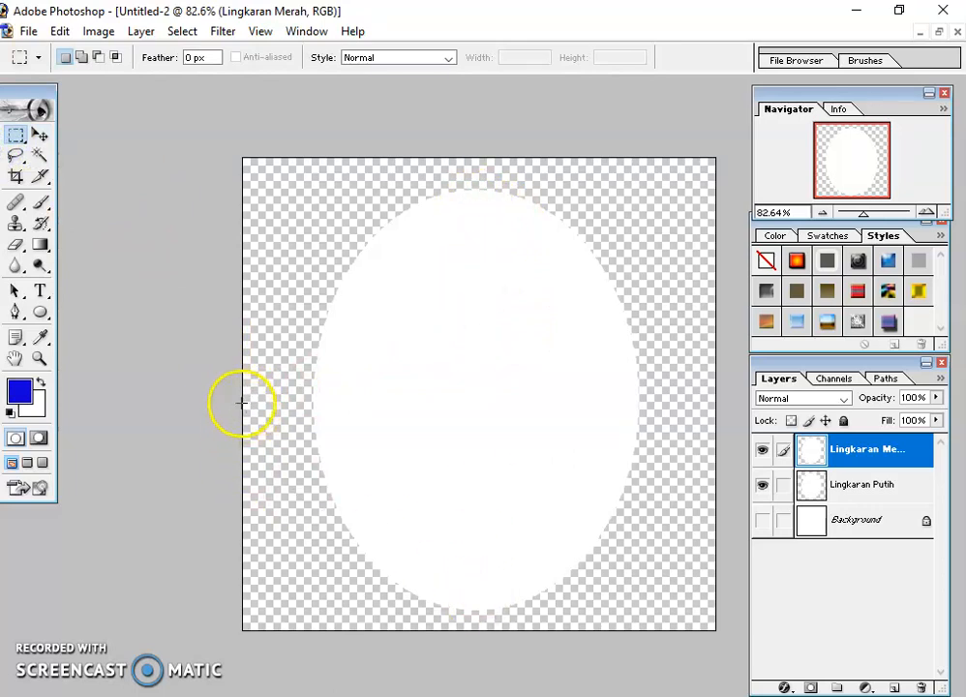
pyautogui.moveTo(616, 388); pyautogui.dragTo(733, 632)
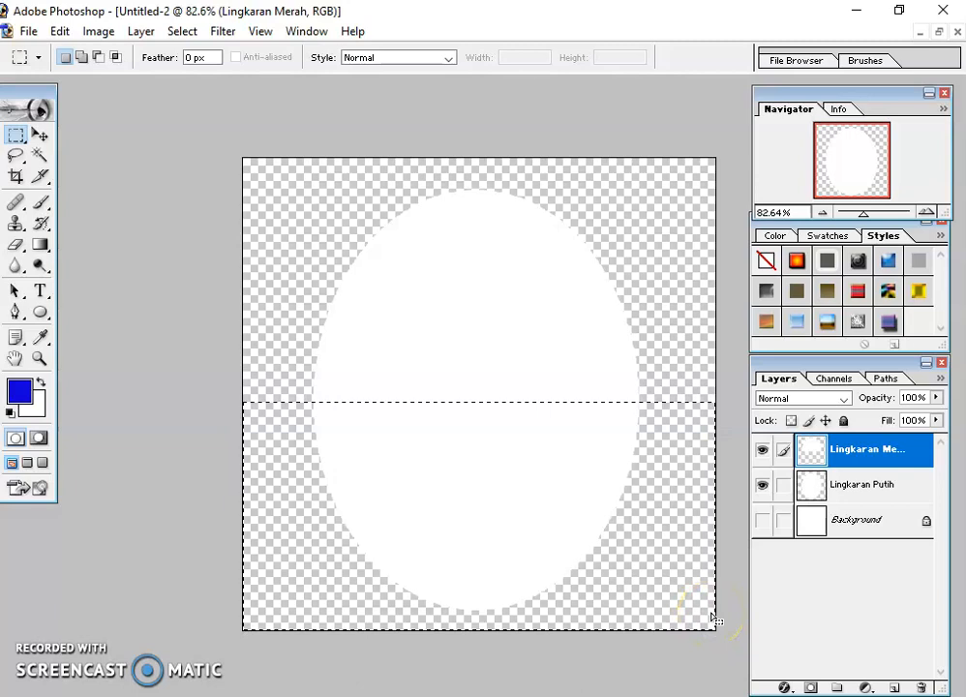
pyautogui.rightClick(339, 495)
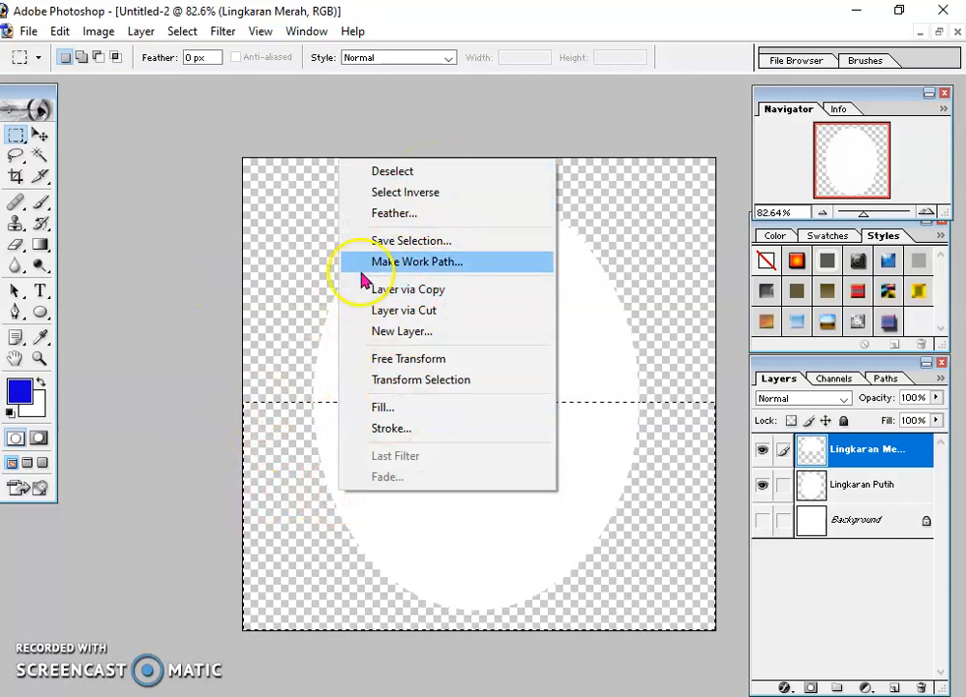
pyautogui.click(431, 171)
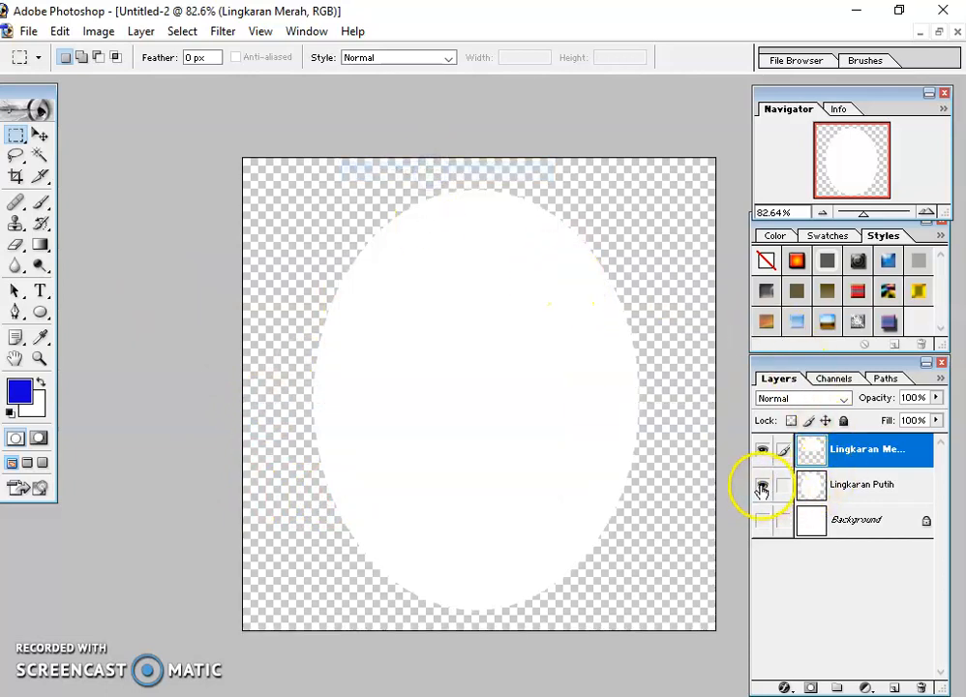
pyautogui.click(762, 488)
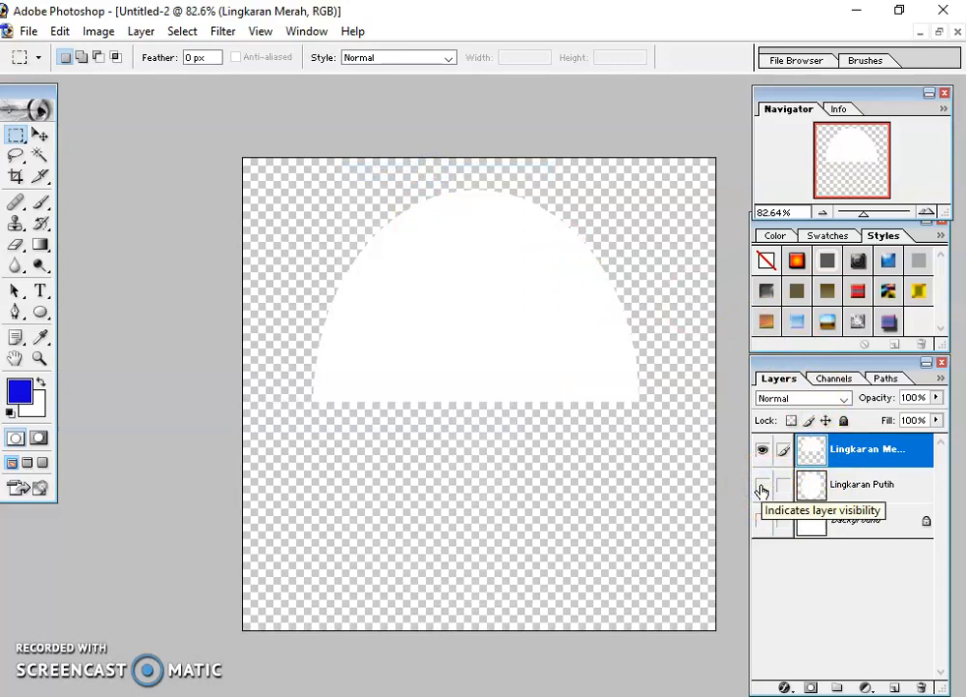
pyautogui.click(762, 489)
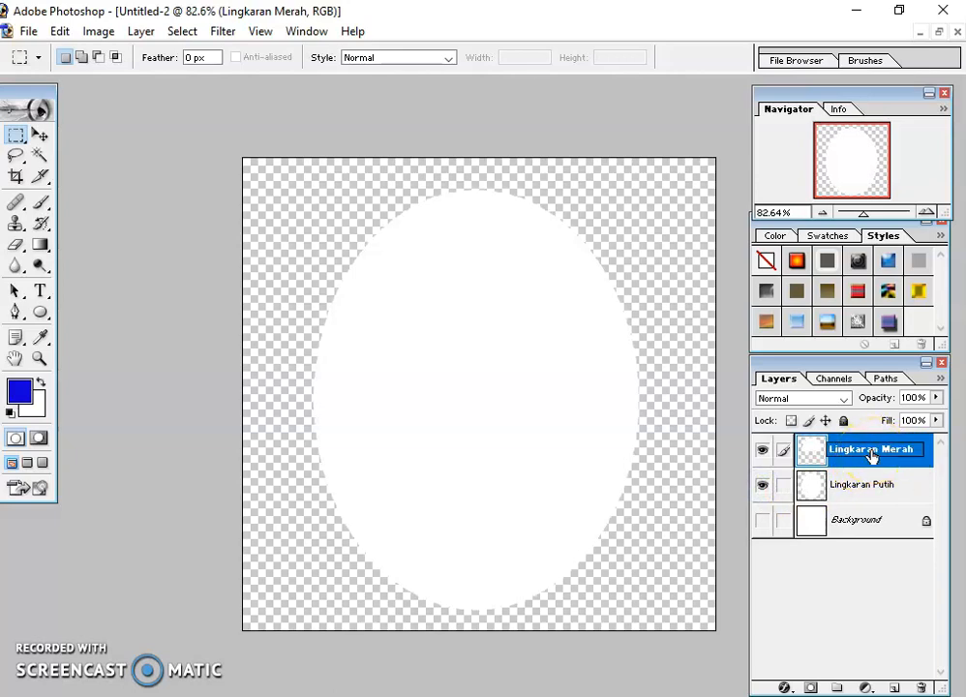
pyautogui.click(802, 453)
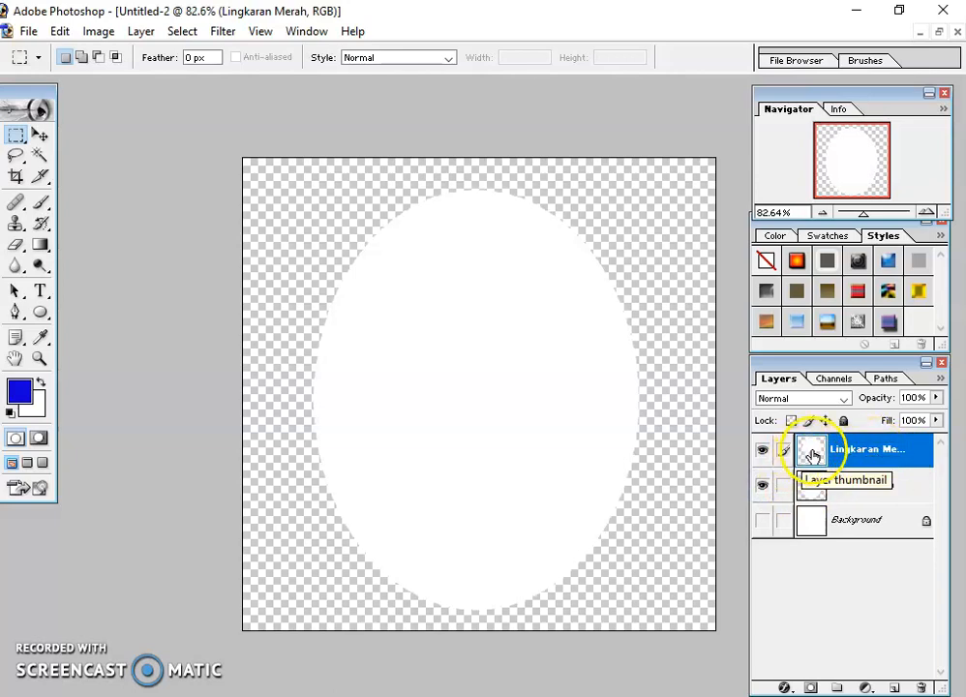
# Apply a Color Overlay in red DF0000 to the Lingkaran Merah layer
pyautogui.rightClick(813, 451)
pyautogui.click(867, 448)
pyautogui.rightClick(868, 448)
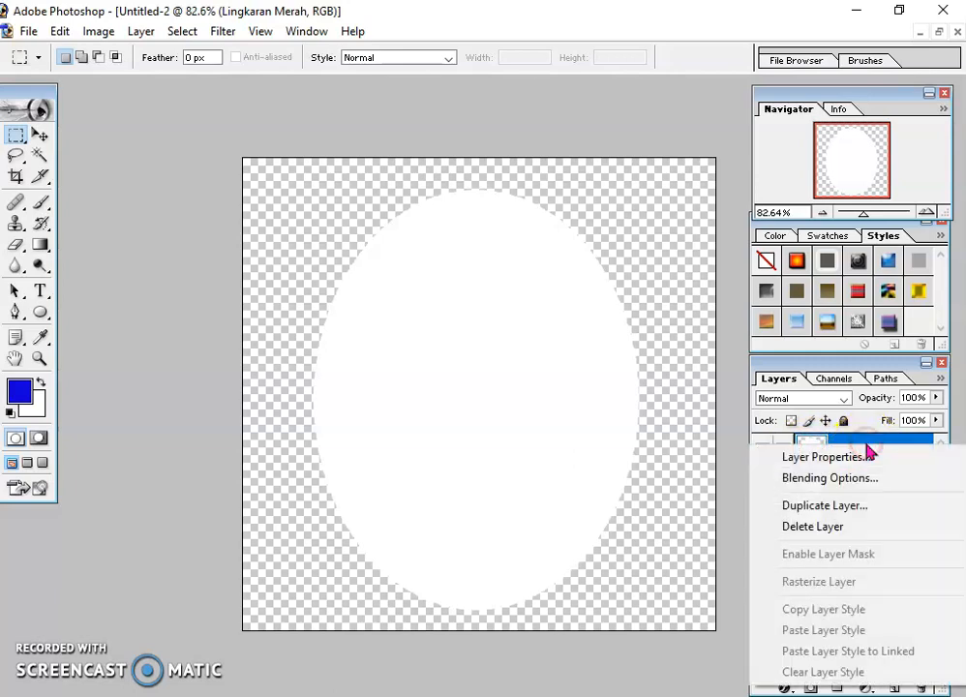
pyautogui.click(861, 484)
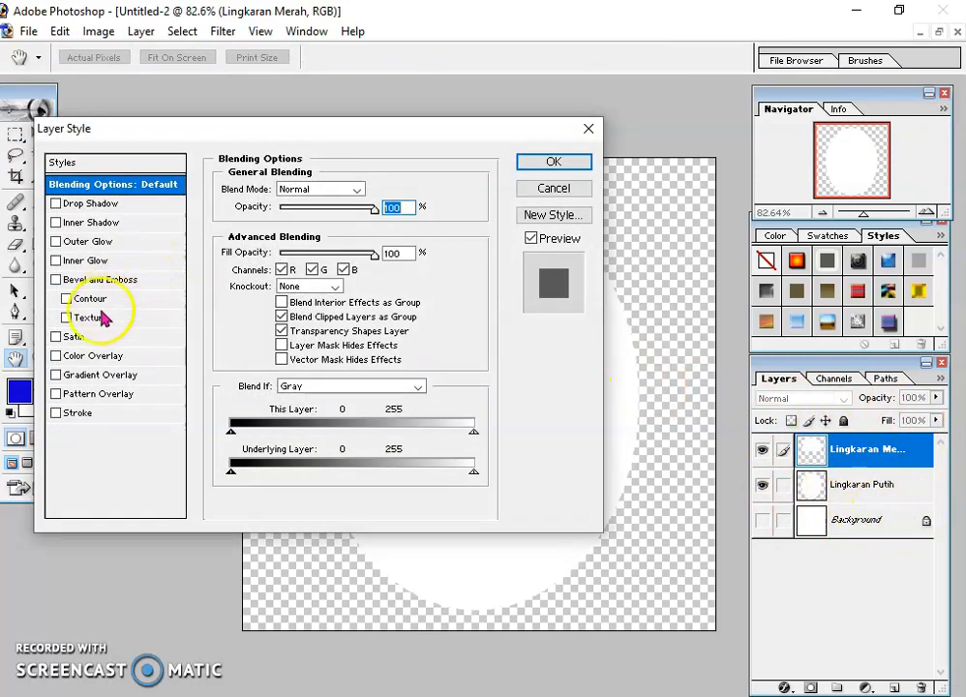
pyautogui.click(102, 355)
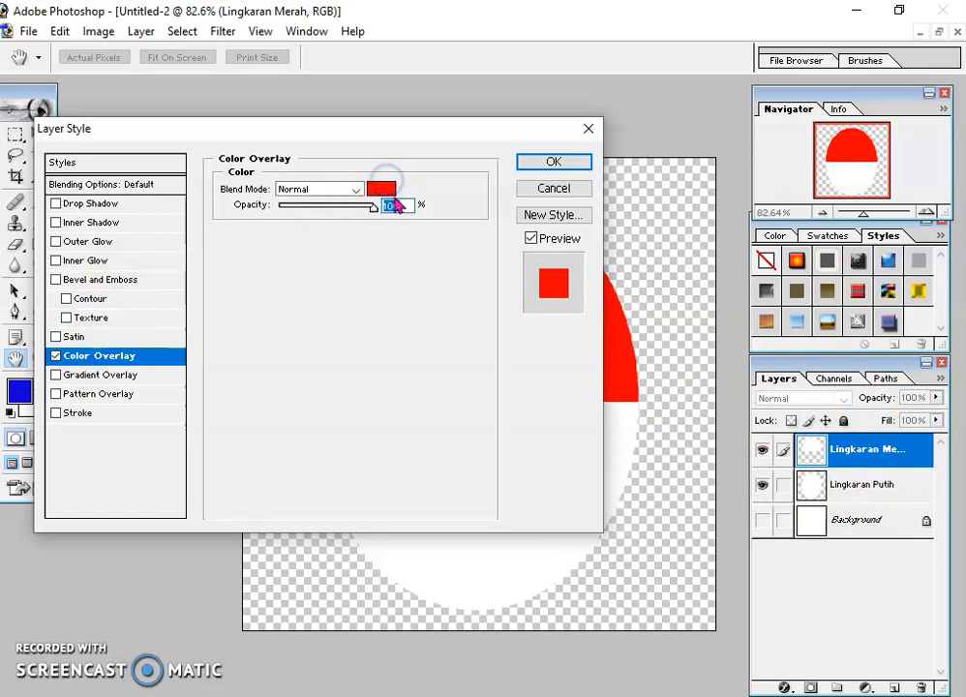
pyautogui.click(381, 188)
pyautogui.moveTo(291, 179); pyautogui.dragTo(330, 155)
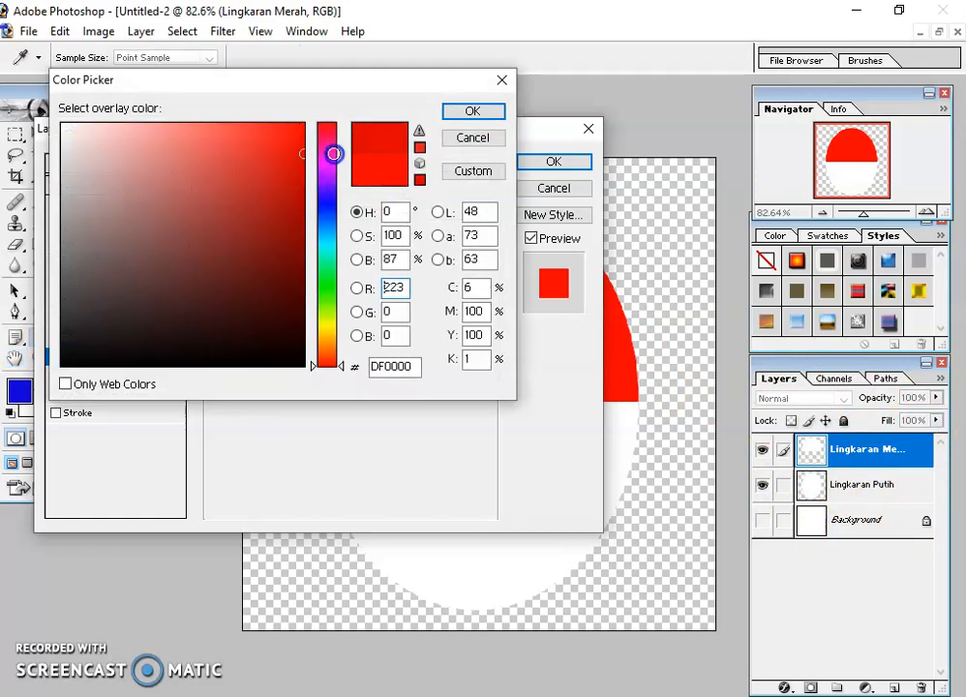
pyautogui.click(472, 112)
pyautogui.click(555, 162)
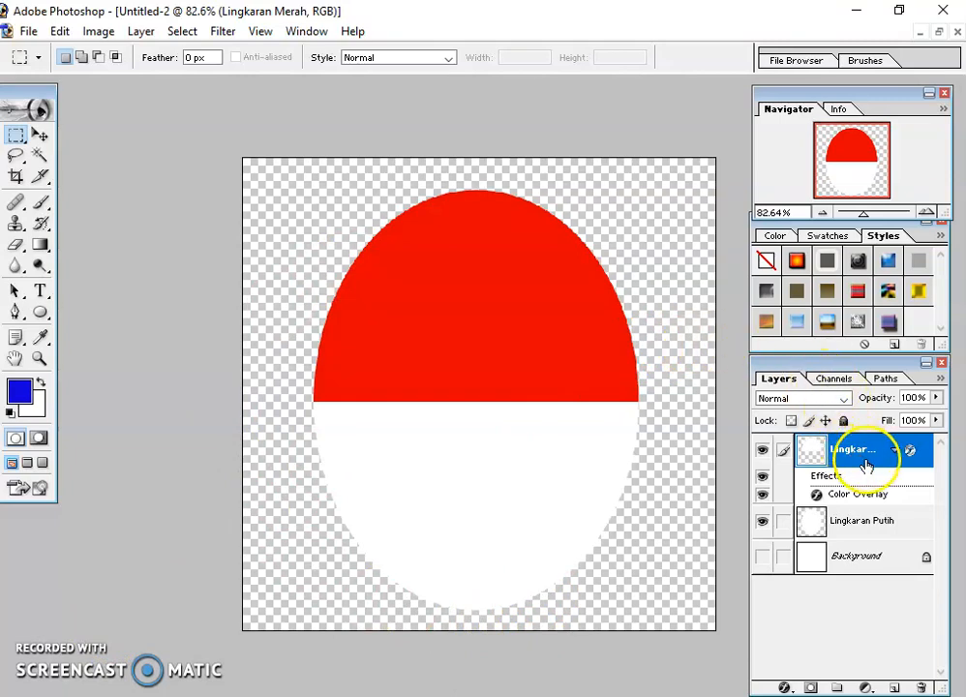
# Duplicate the Lingkaran Putih layer as Lingkaran dalam and move the copy to the top of the layer stack
pyautogui.click(856, 523)
pyautogui.rightClick(858, 526)
pyautogui.click(844, 343)
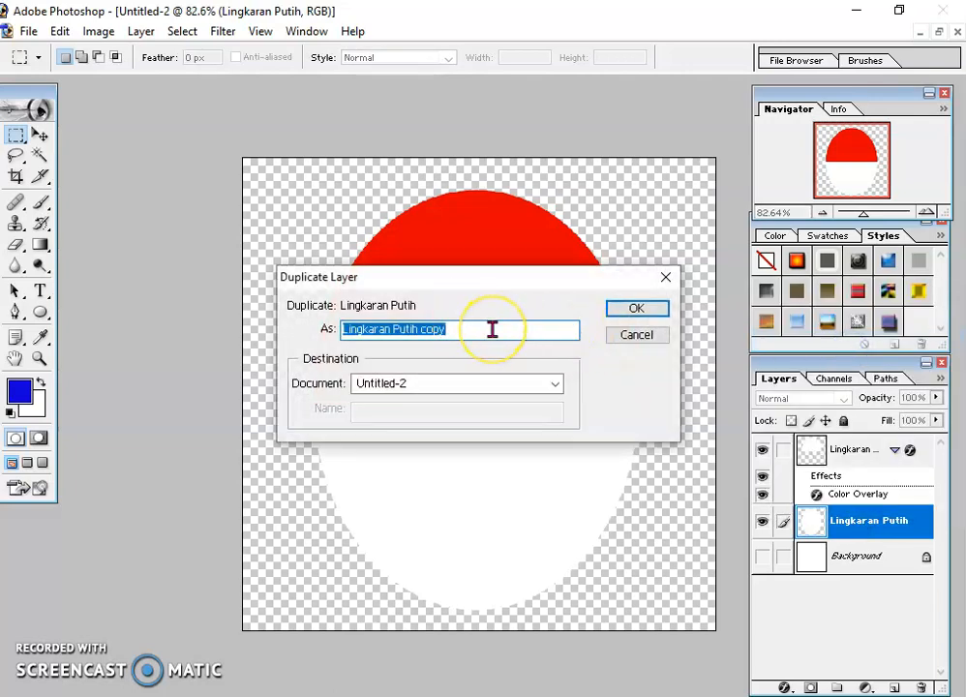
pyautogui.write('lam')
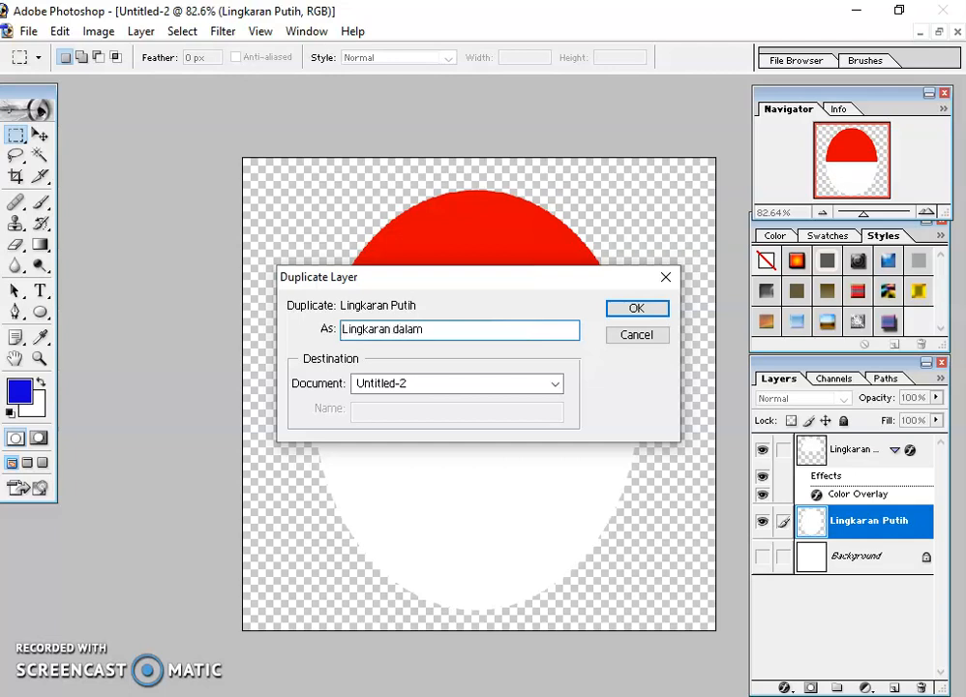
pyautogui.press('Return')
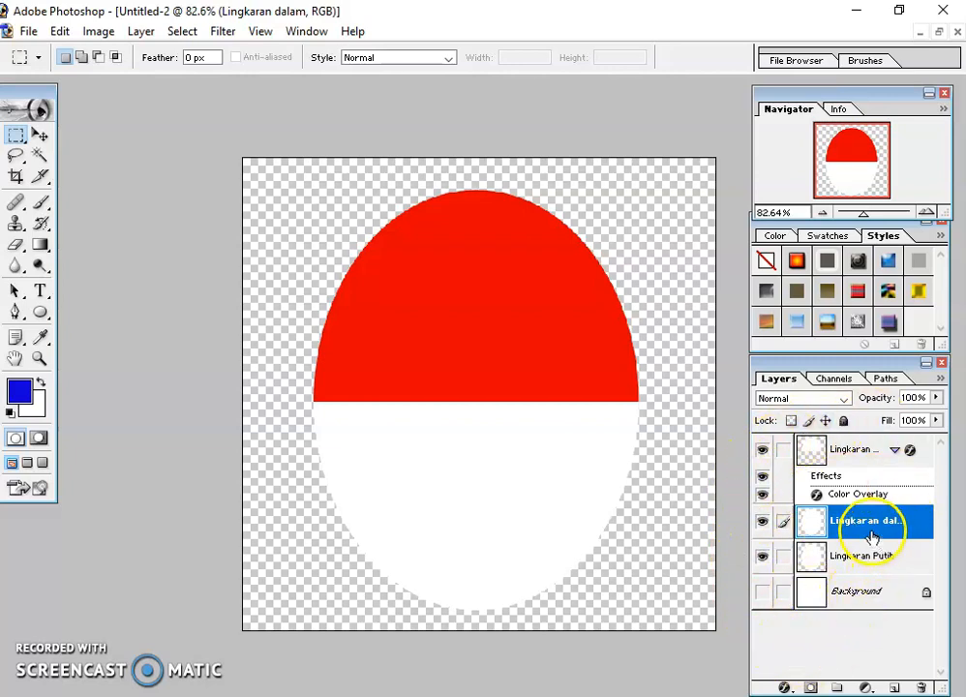
pyautogui.moveTo(847, 518); pyautogui.dragTo(869, 544)
pyautogui.click(866, 460)
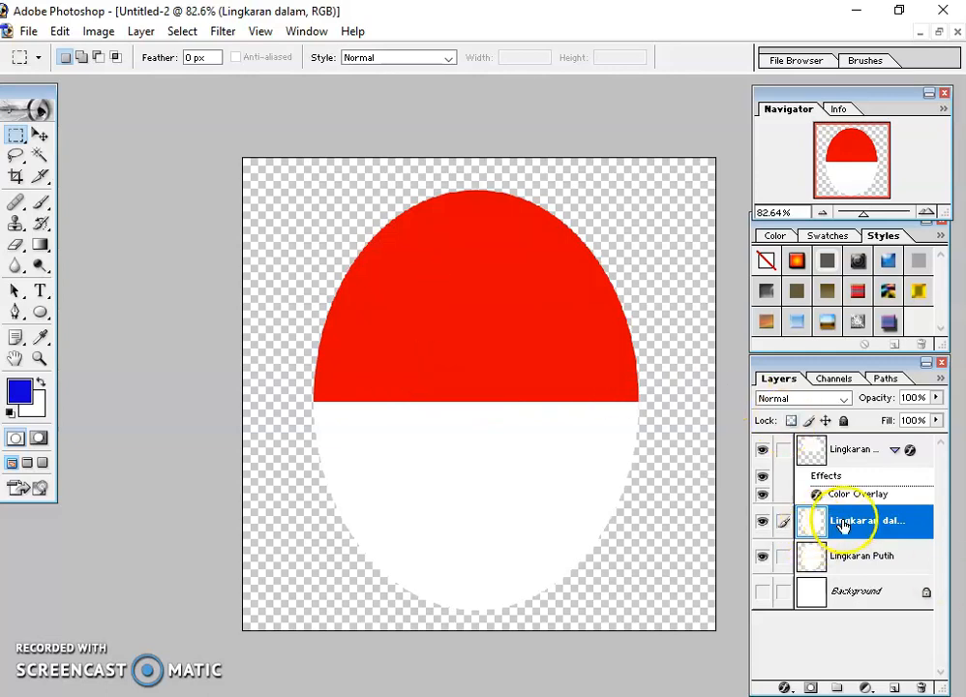
pyautogui.moveTo(842, 524); pyautogui.dragTo(867, 437)
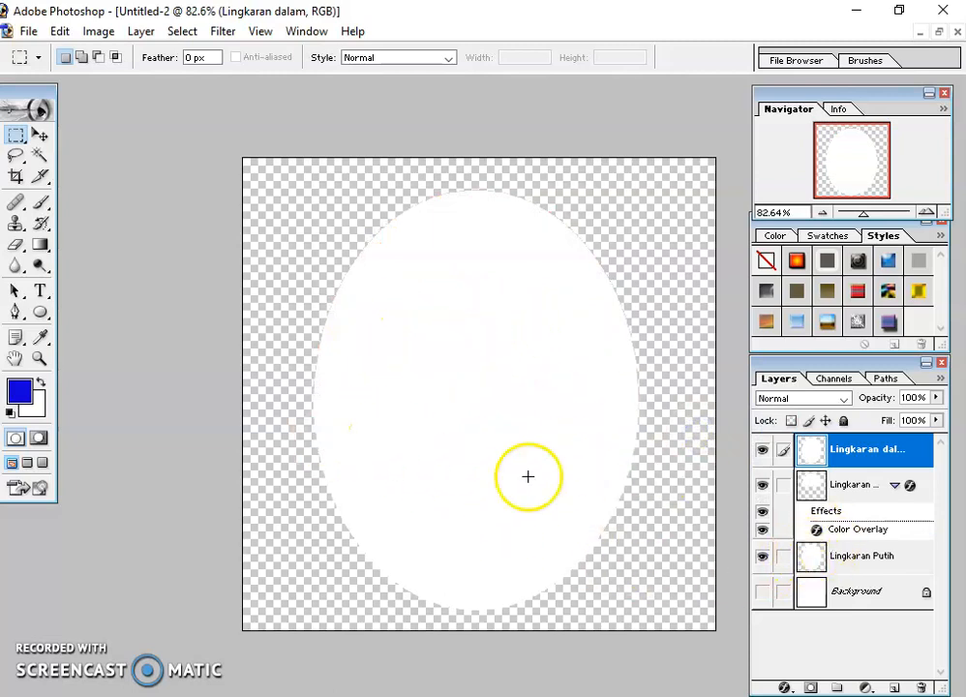
# Apply a Color Overlay in orange FF4200 to the Lingkaran dalam layer
pyautogui.rightClick(846, 454)
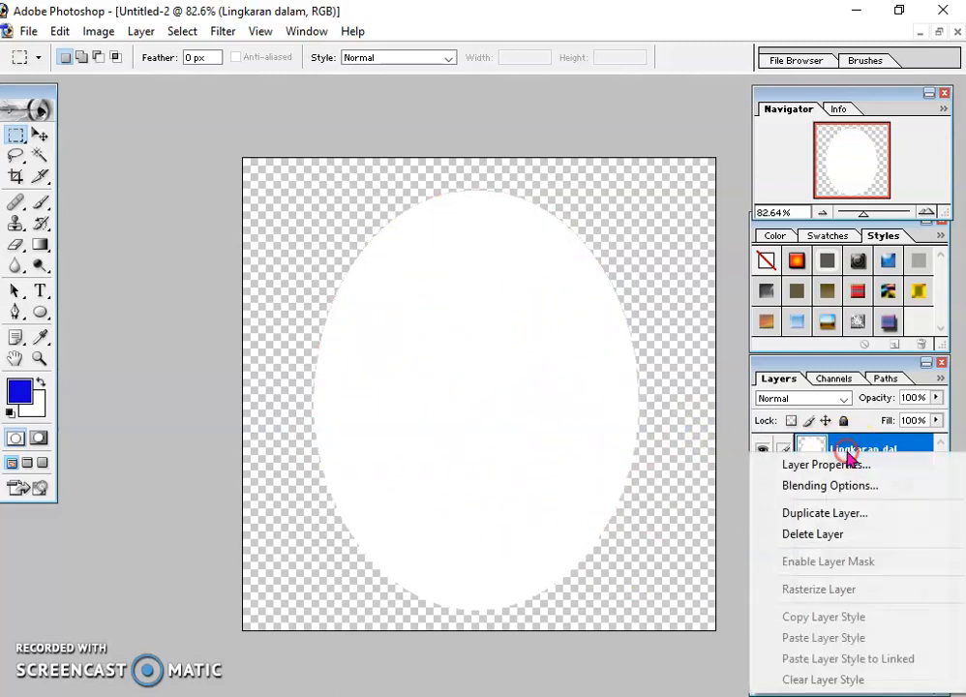
pyautogui.click(796, 488)
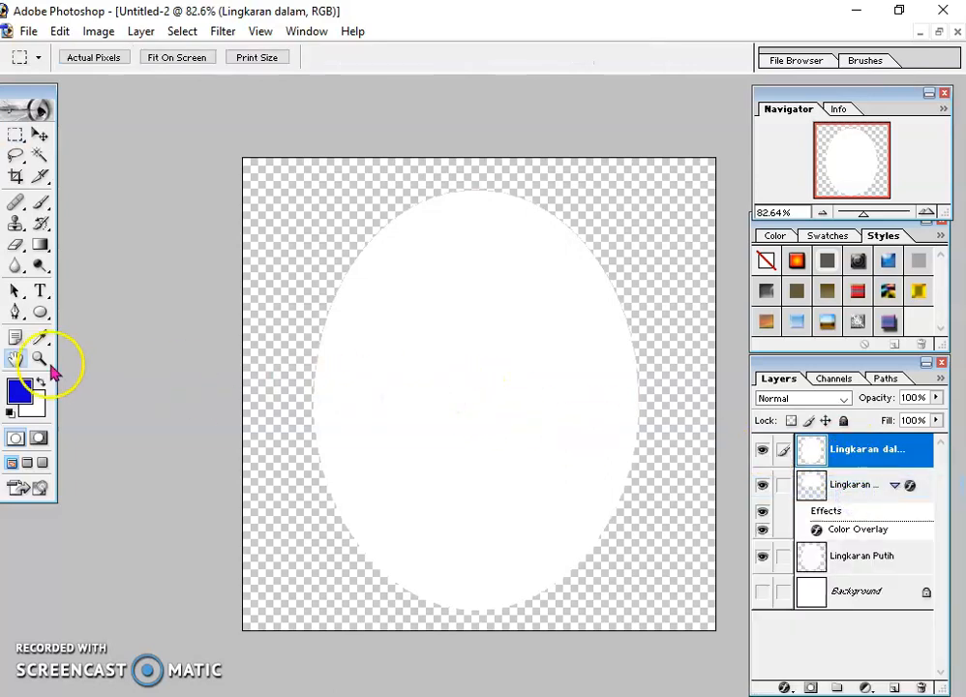
pyautogui.click(96, 356)
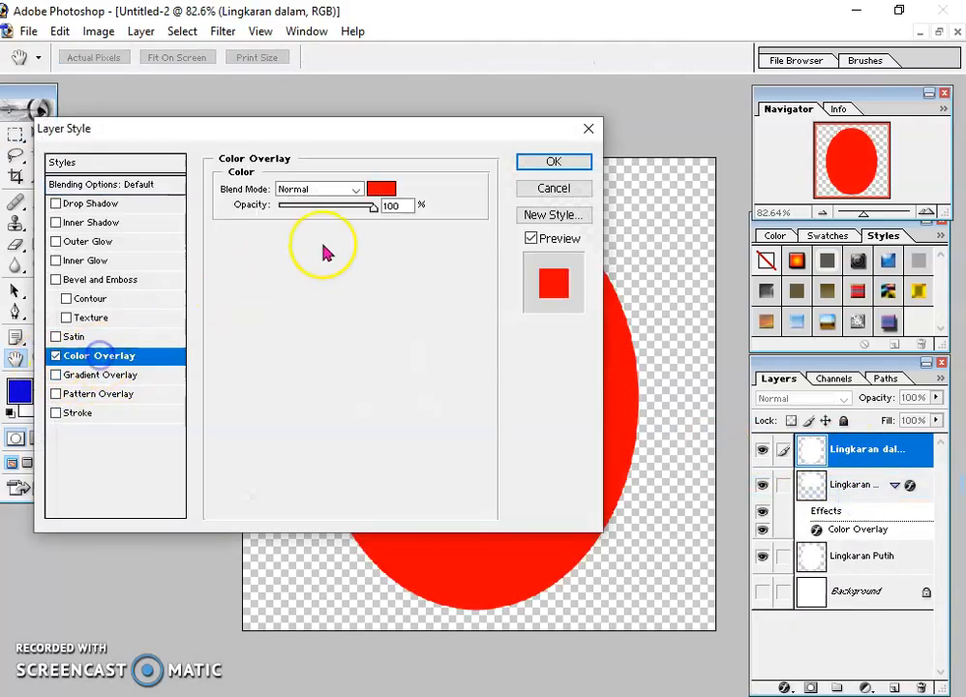
pyautogui.click(380, 189)
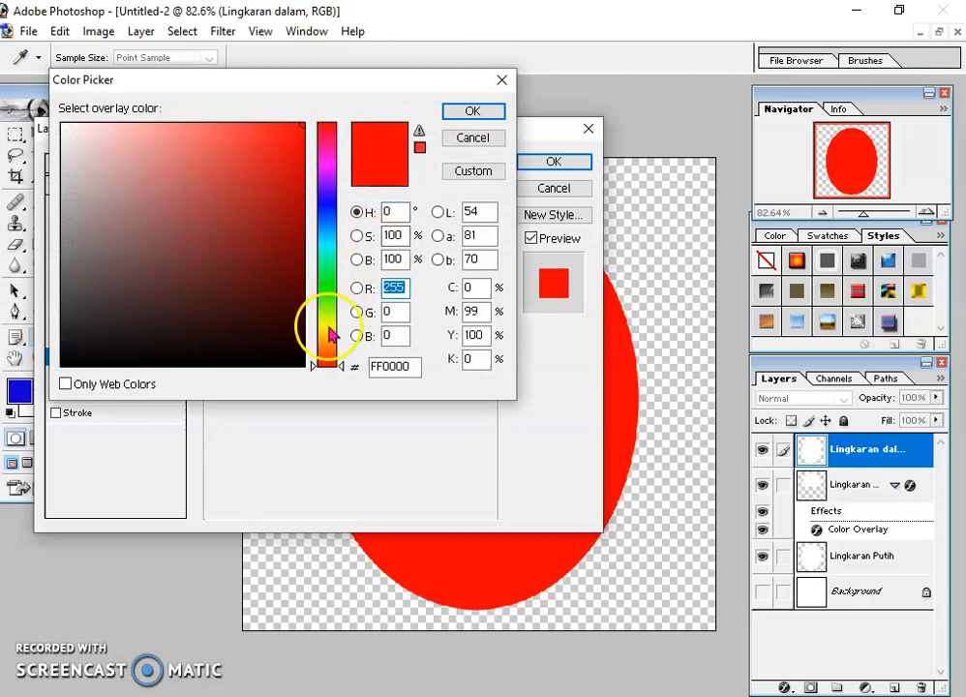
pyautogui.click(330, 354)
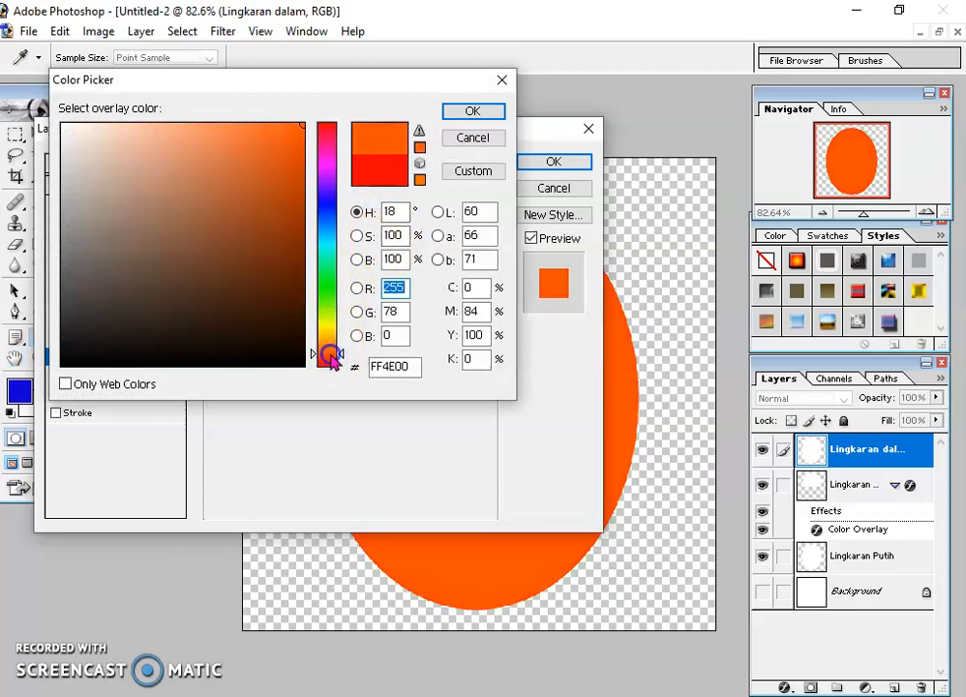
pyautogui.click(329, 349)
pyautogui.moveTo(330, 352); pyautogui.dragTo(331, 356)
pyautogui.click(470, 110)
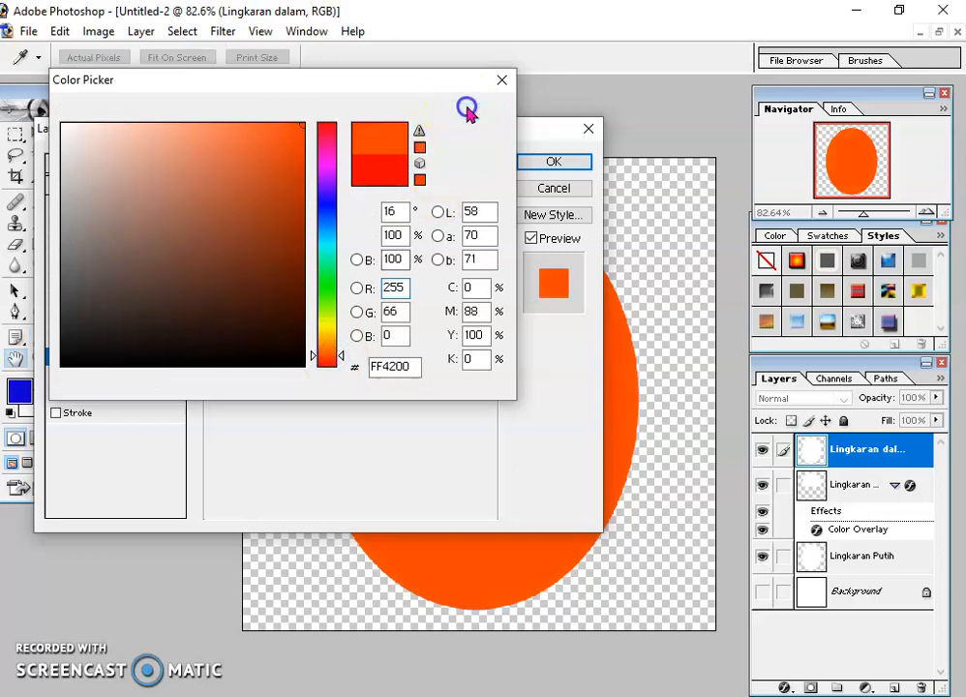
pyautogui.click(553, 162)
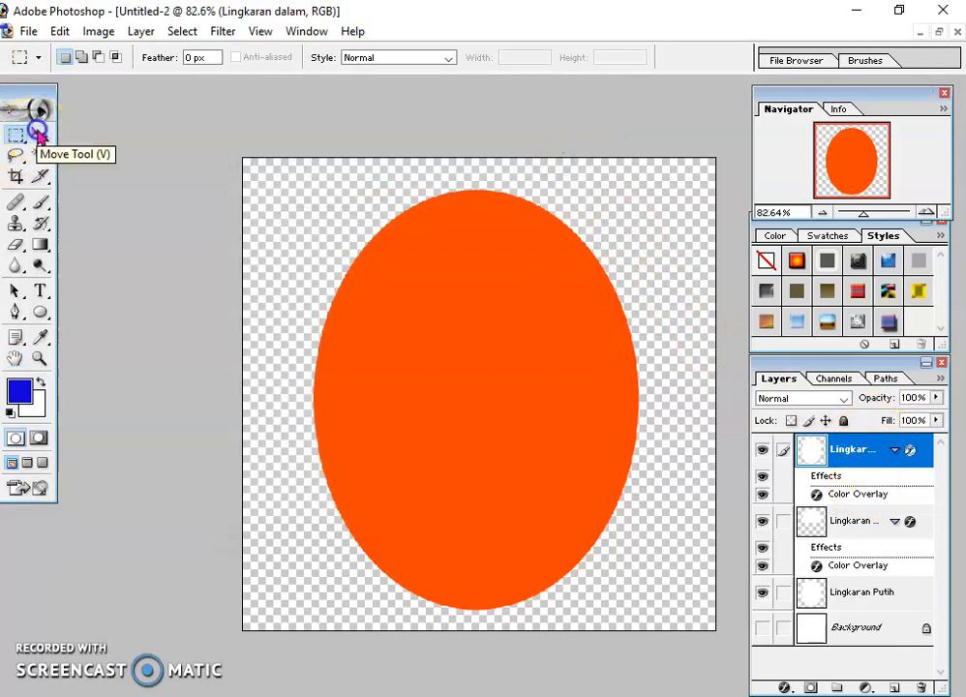
# Scale the orange Lingkaran dalam ellipse proportionally to about 65.8% and place it near the middle of the larger ellipse
pyautogui.click(38, 137)
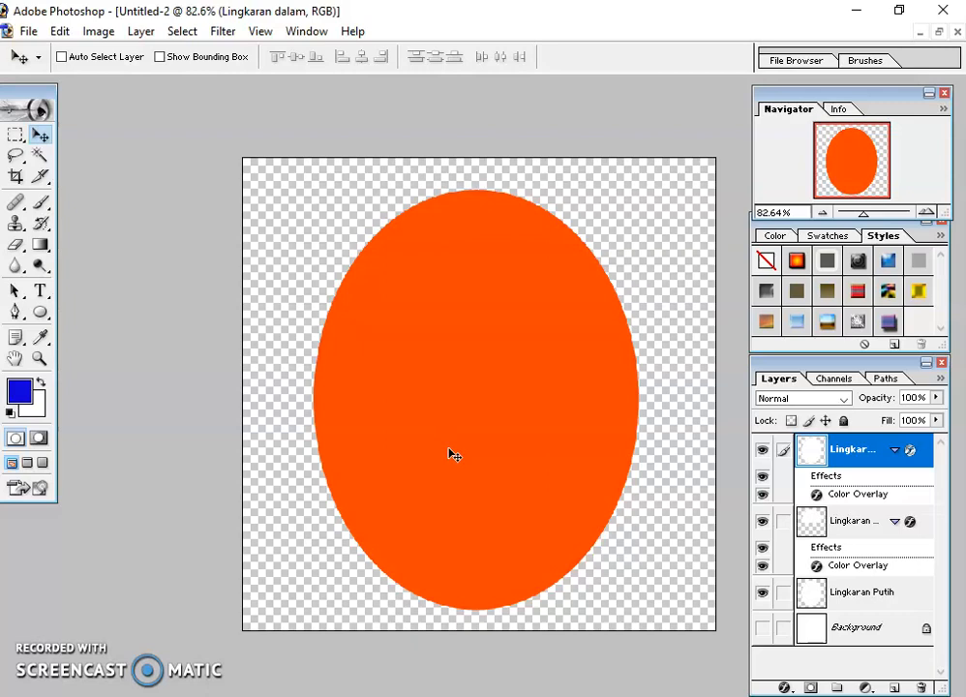
pyautogui.hotkey('ctrl', 't')
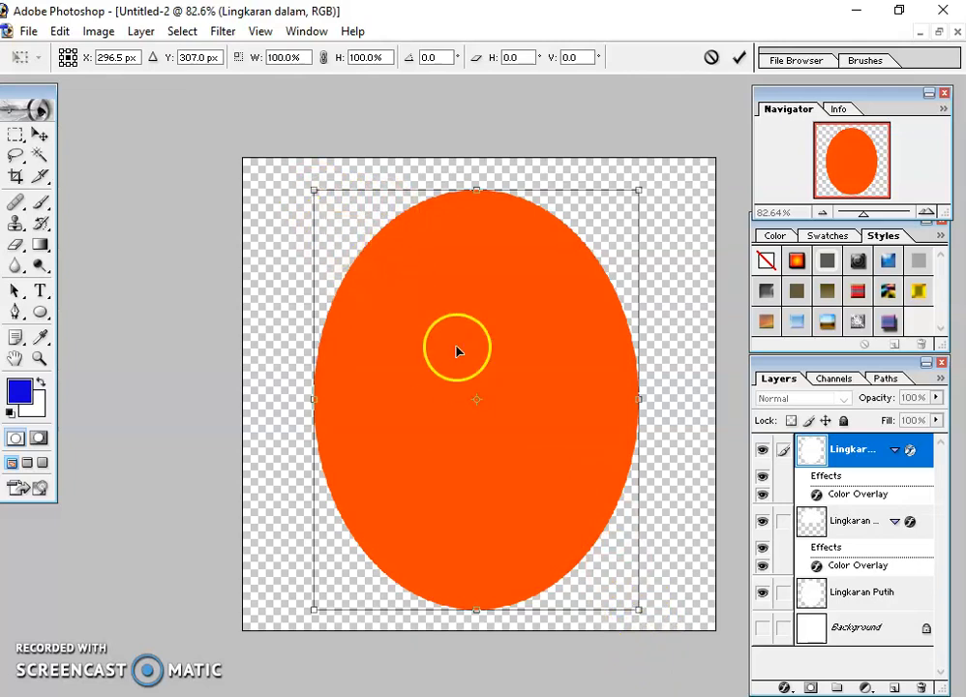
pyautogui.moveTo(638, 612); pyautogui.dragTo(504, 495)
pyautogui.hotkey('ctrl', 'z')
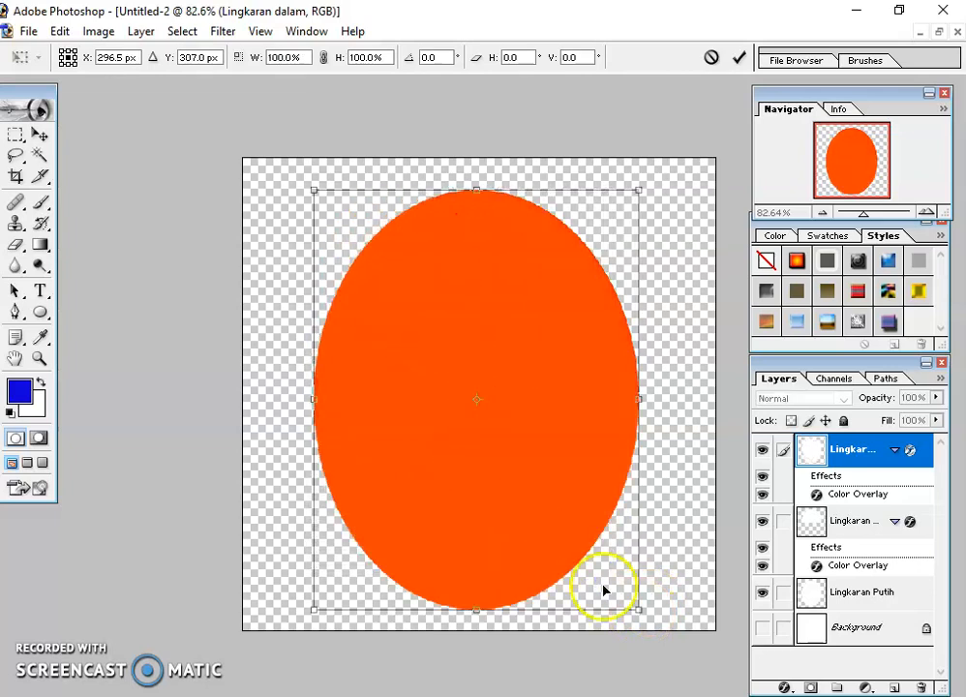
pyautogui.moveTo(639, 608); pyautogui.dragTo(426, 492)
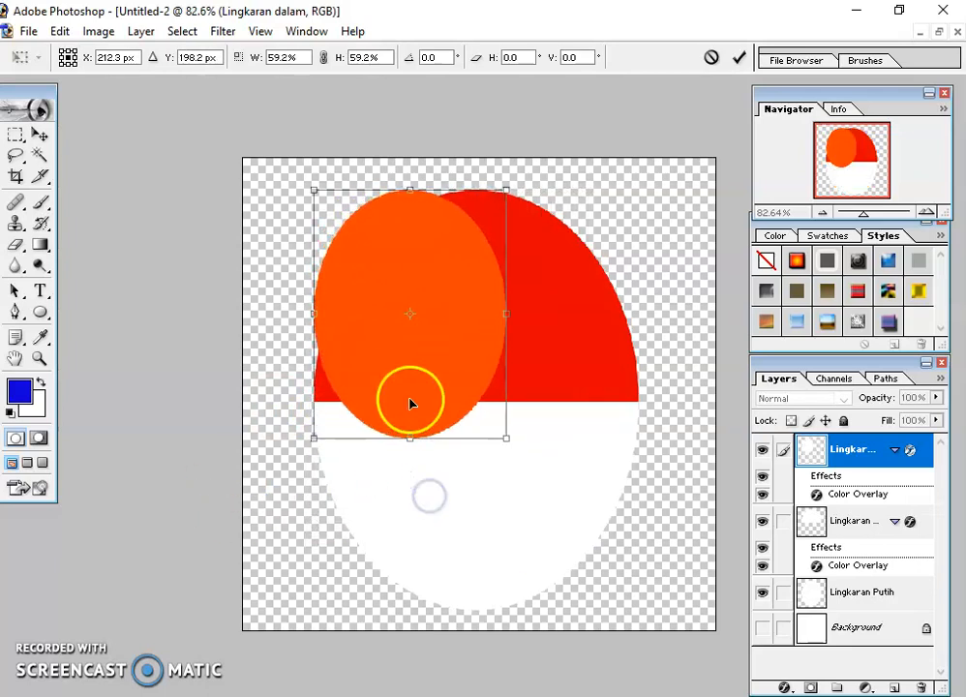
pyautogui.moveTo(410, 399); pyautogui.dragTo(452, 439)
pyautogui.click(568, 516)
pyautogui.moveTo(548, 487); pyautogui.dragTo(569, 518)
pyautogui.moveTo(455, 448); pyautogui.dragTo(472, 476)
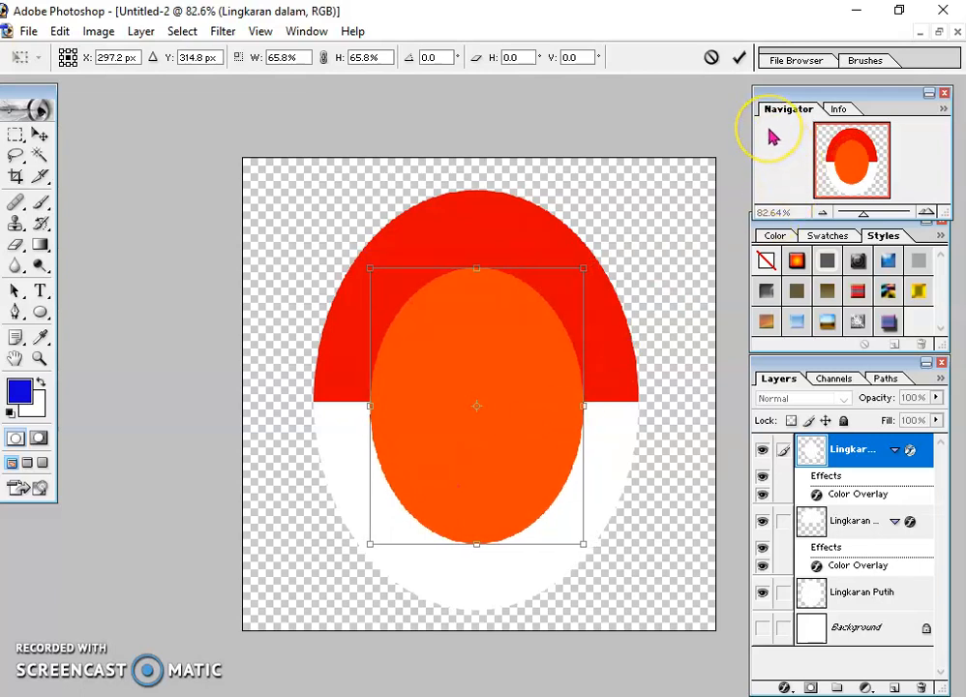
pyautogui.press('Right')
pyautogui.press('Right')
pyautogui.press('Right')
pyautogui.click(739, 57)
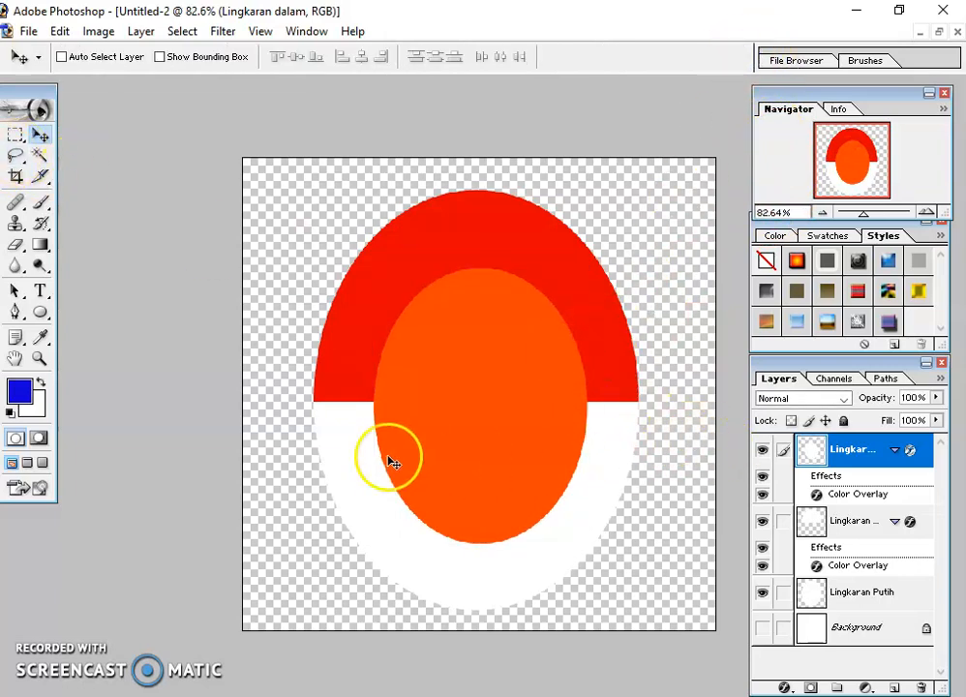
# Enlarge the orange ellipse proportionally to about 102.1% and fine-tune its centering inside the red and white ellipse
pyautogui.moveTo(461, 442)
pyautogui.mouseDown()
pyautogui.moveTo(453, 437)
pyautogui.moveTo(463, 443)
pyautogui.mouseUp()
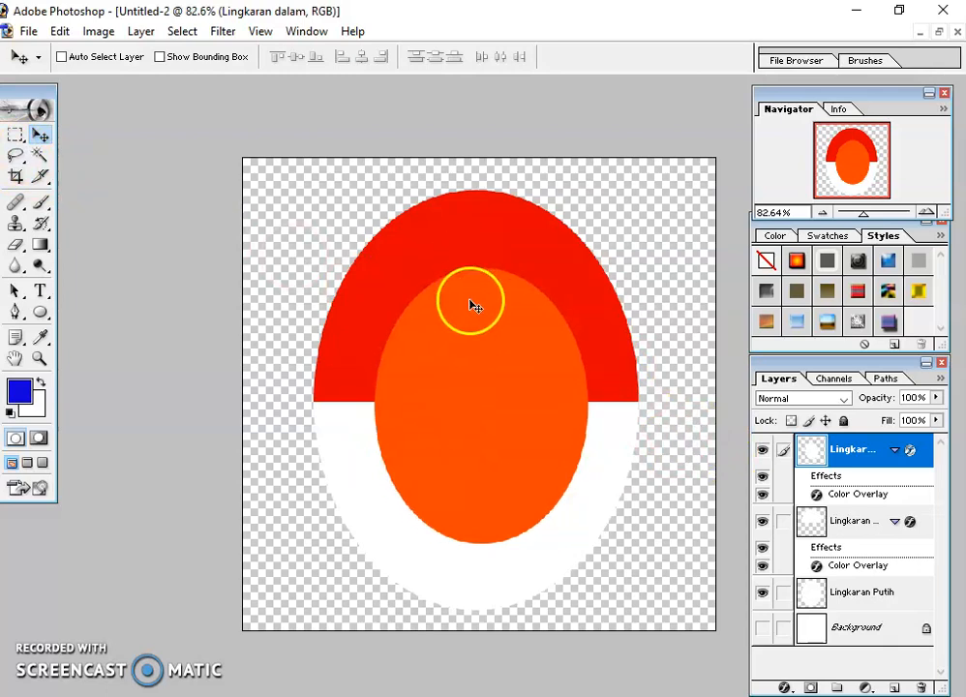
pyautogui.hotkey('ctrl', 't')
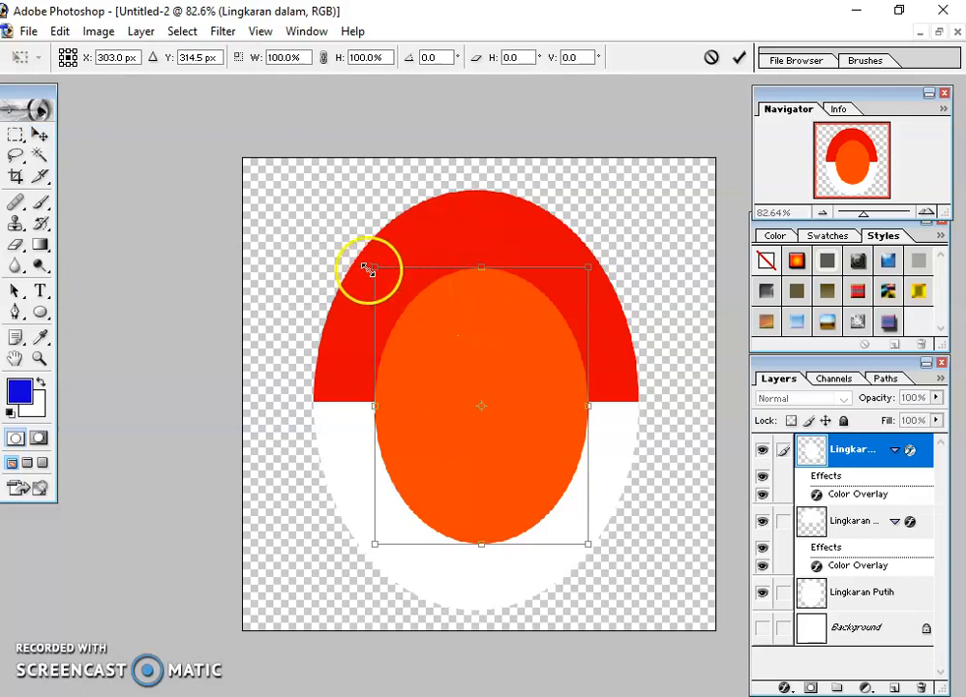
pyautogui.moveTo(371, 267); pyautogui.dragTo(361, 268)
pyautogui.moveTo(512, 382); pyautogui.dragTo(514, 385)
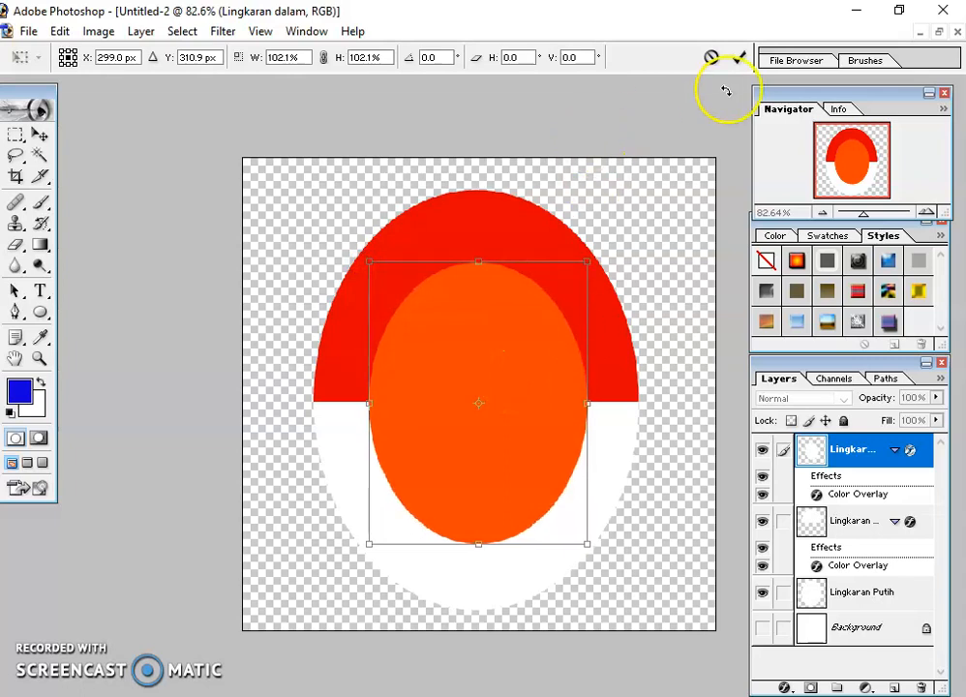
pyautogui.click(739, 57)
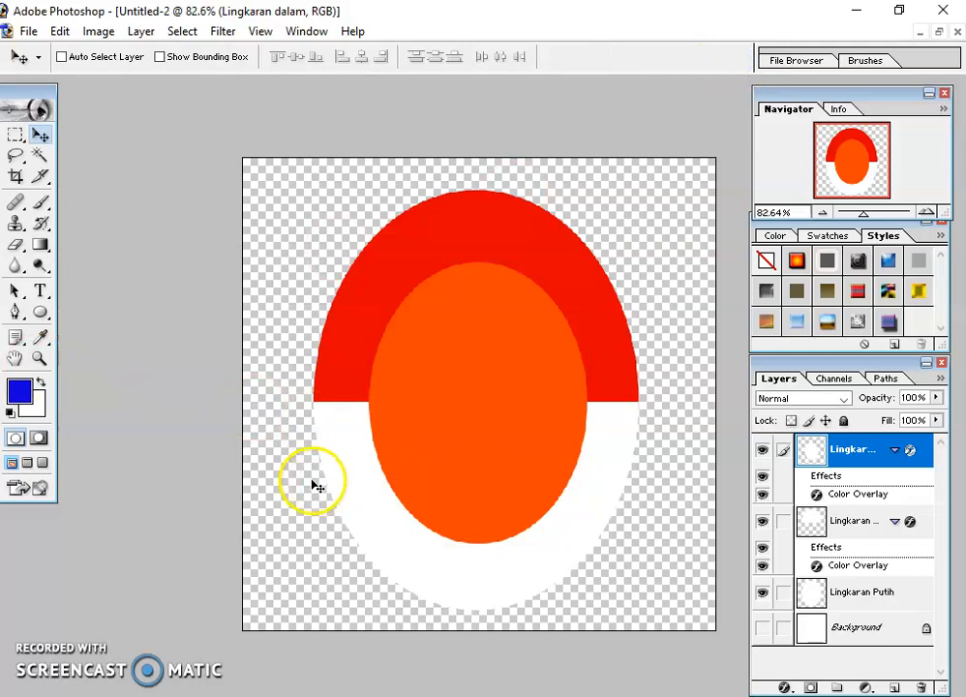
pyautogui.click(15, 313)
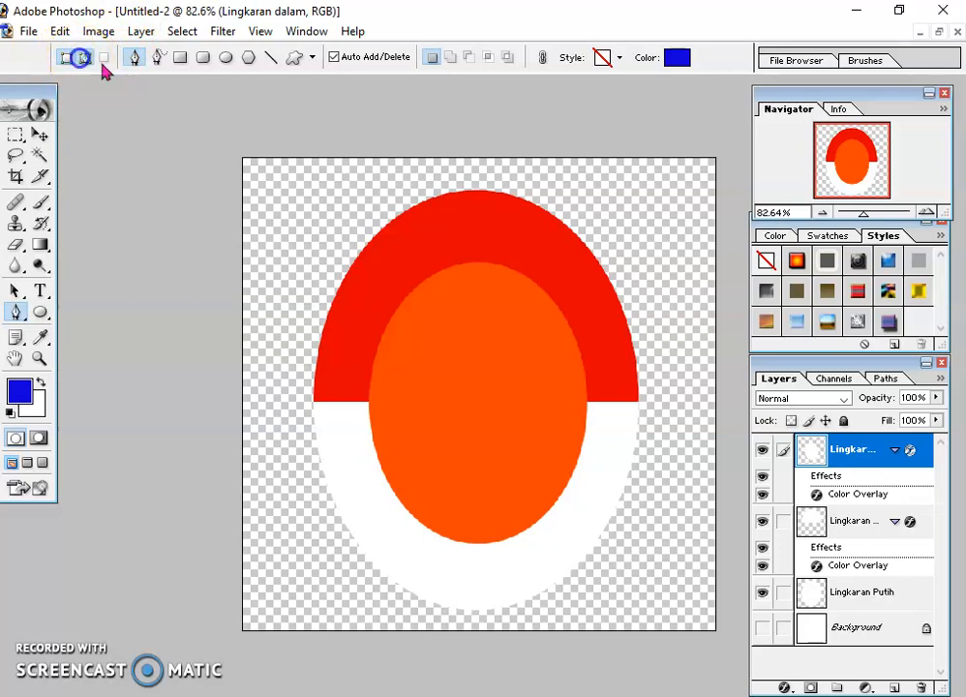
pyautogui.click(85, 57)
pyautogui.click(478, 271)
pyautogui.click(387, 466)
pyautogui.click(550, 478)
pyautogui.click(511, 341)
pyautogui.click(483, 271)
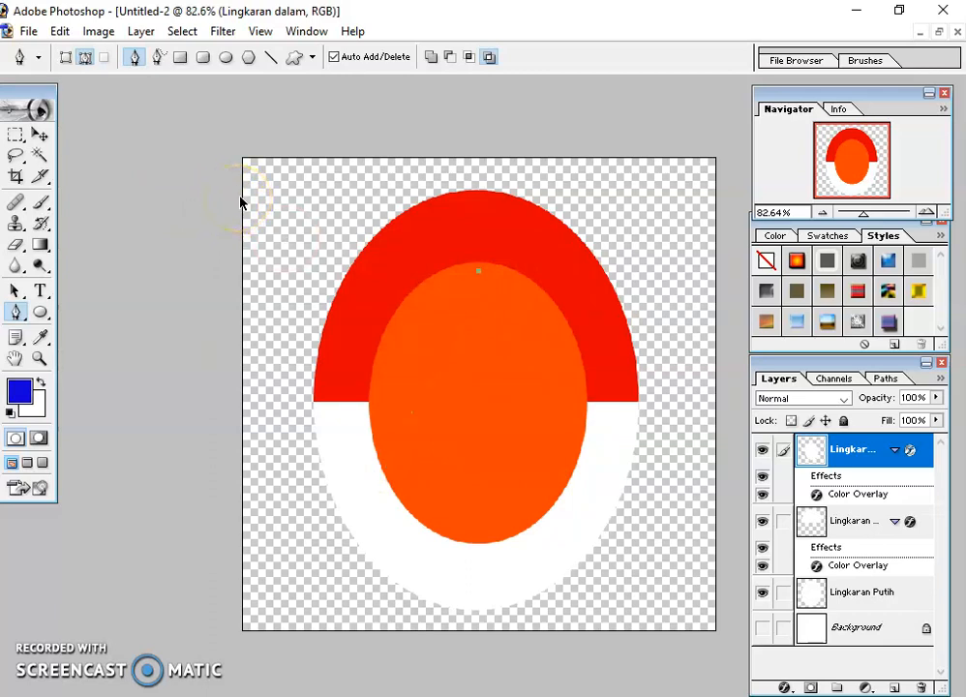
# Draw a blue triangle as a shape layer with the Pen tool, its apex at the orange ellipse's top and its level base touching the lower sides
pyautogui.click(67, 58)
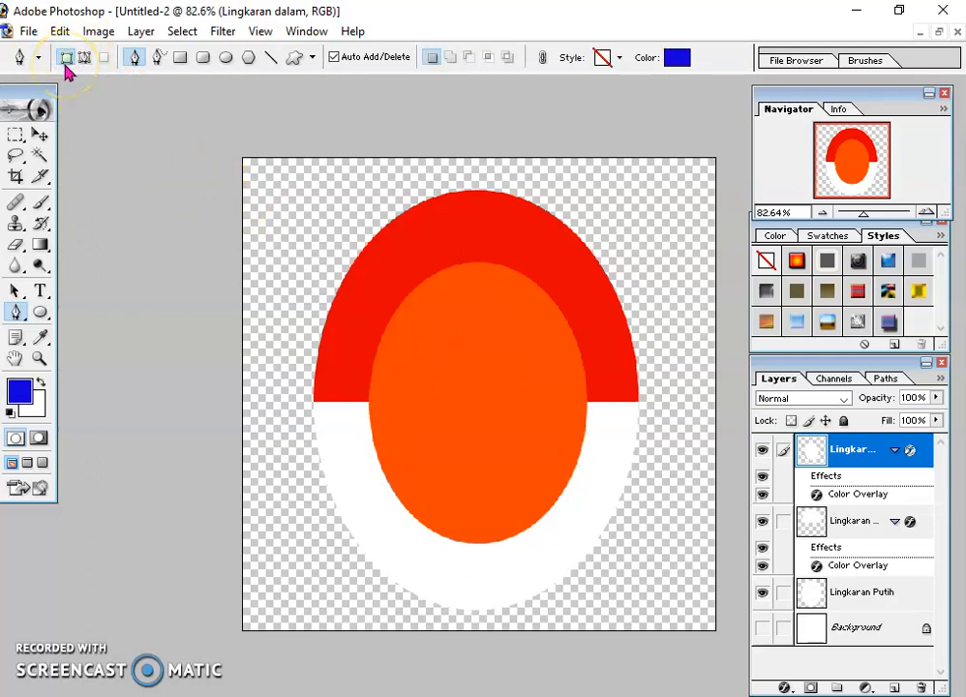
pyautogui.click(479, 266)
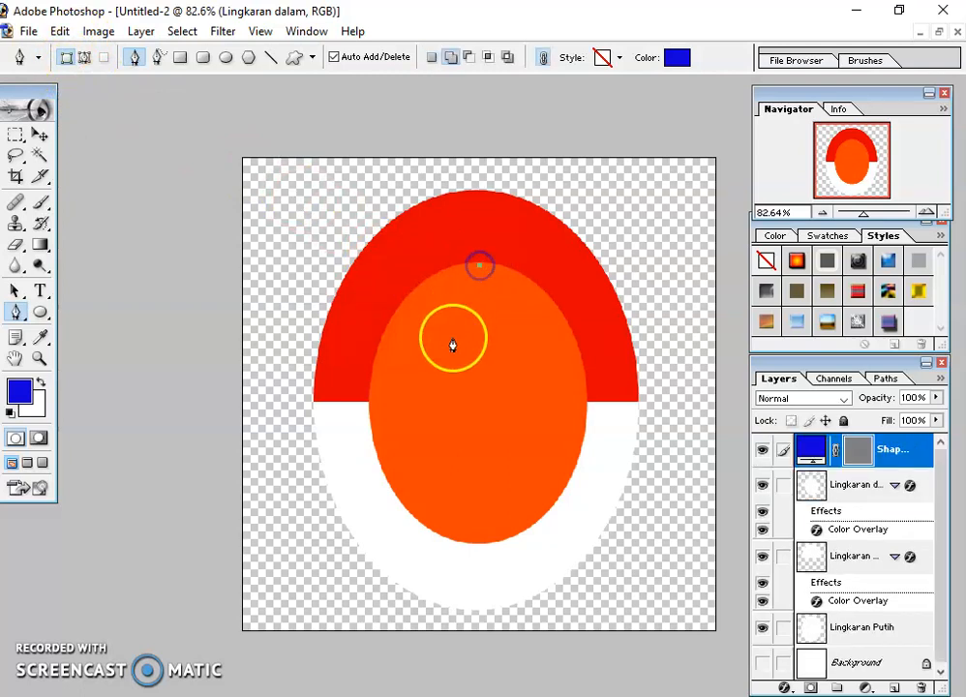
pyautogui.click(400, 502)
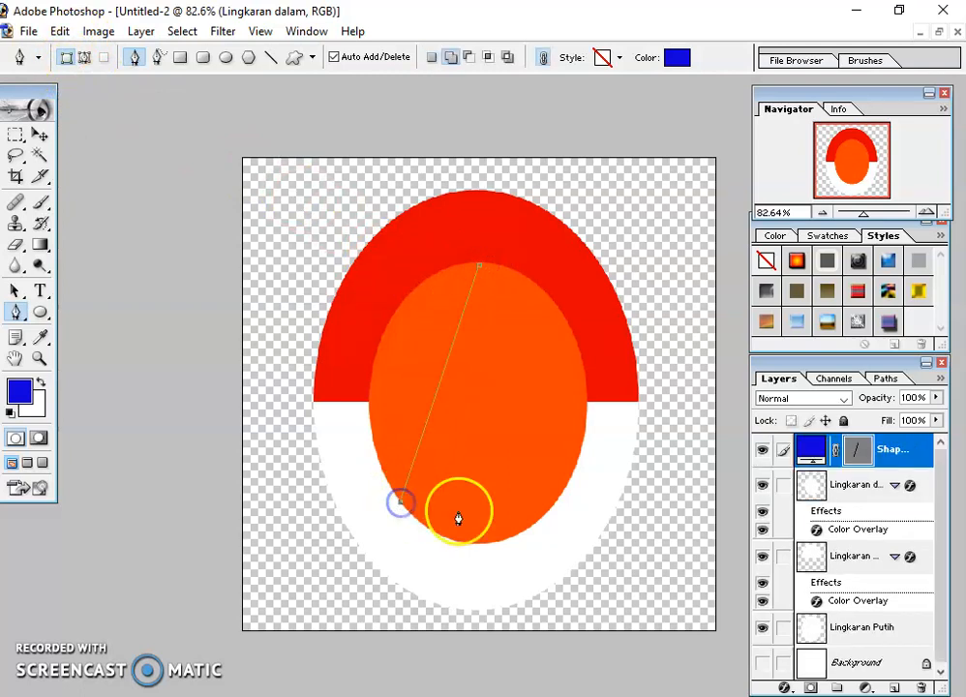
pyautogui.click(561, 495)
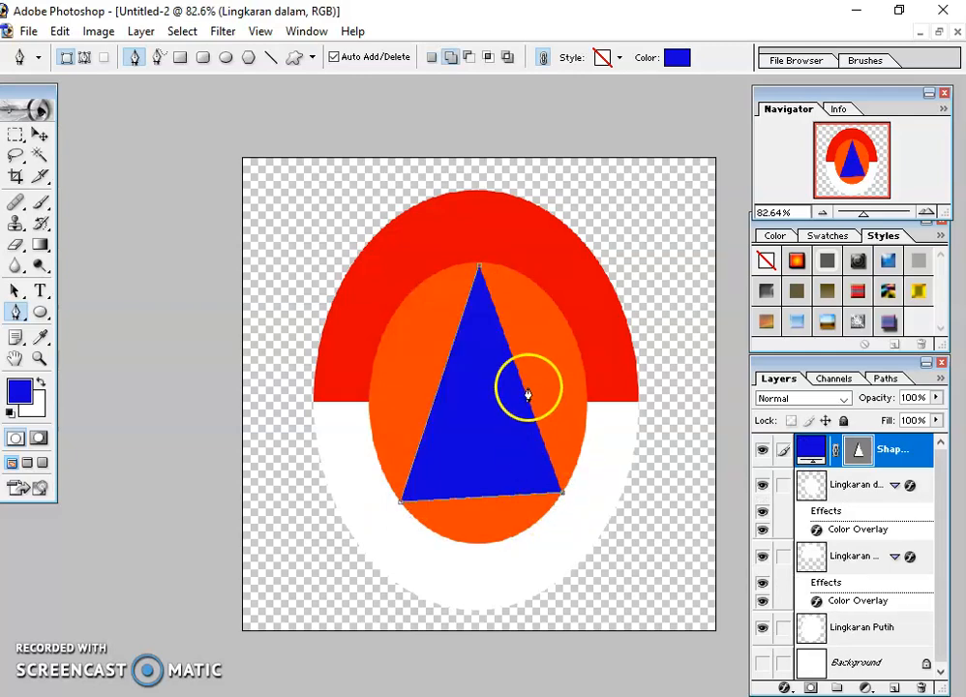
pyautogui.hotkey('ctrl', 'z')
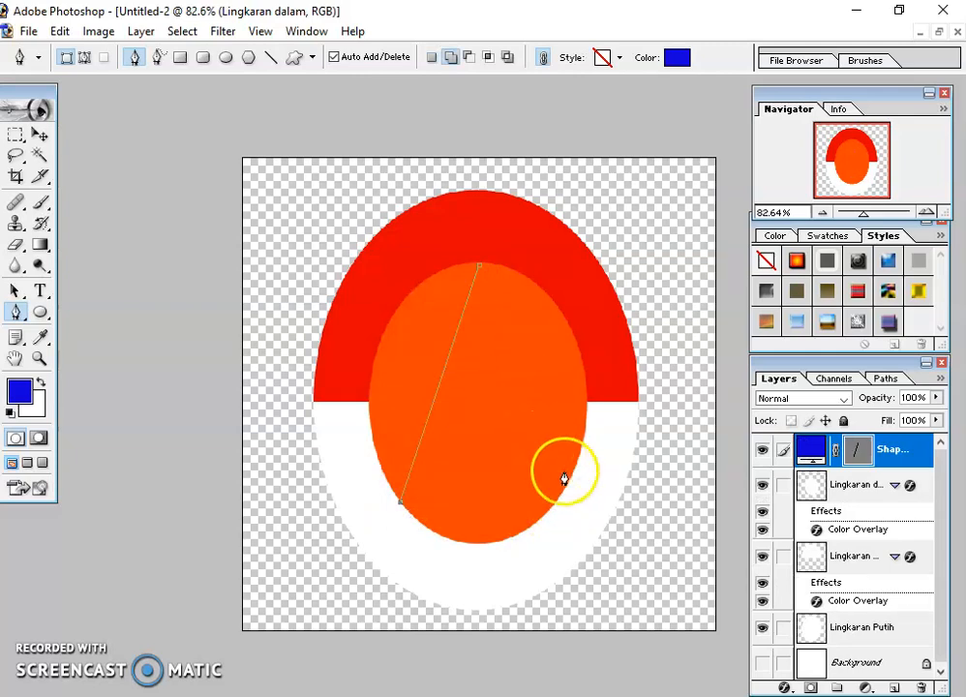
pyautogui.click(562, 495)
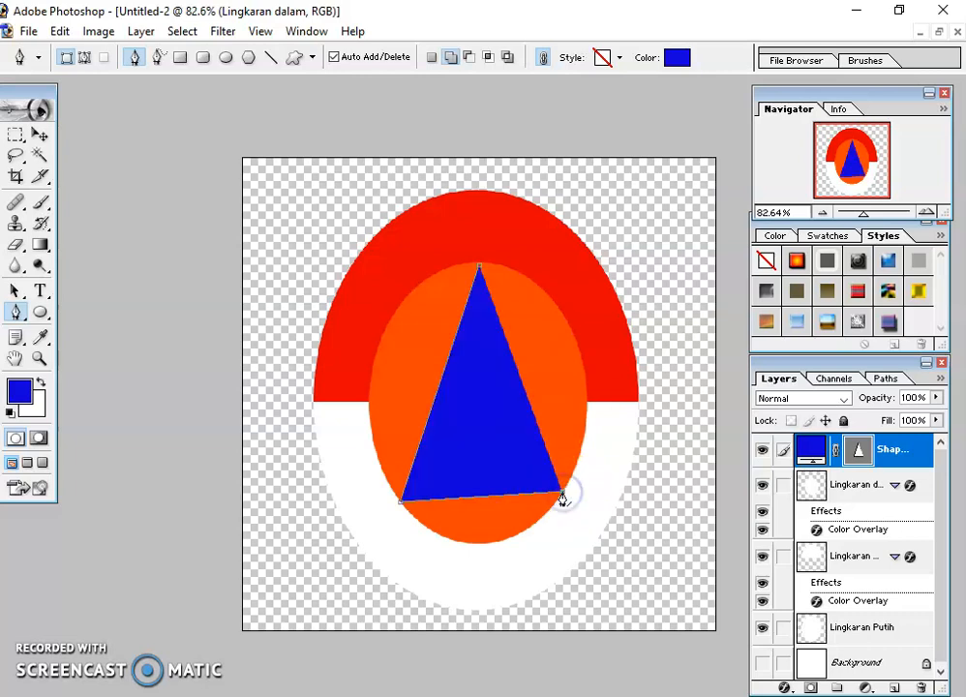
pyautogui.hotkey('ctrl', 'z')
pyautogui.click(558, 501)
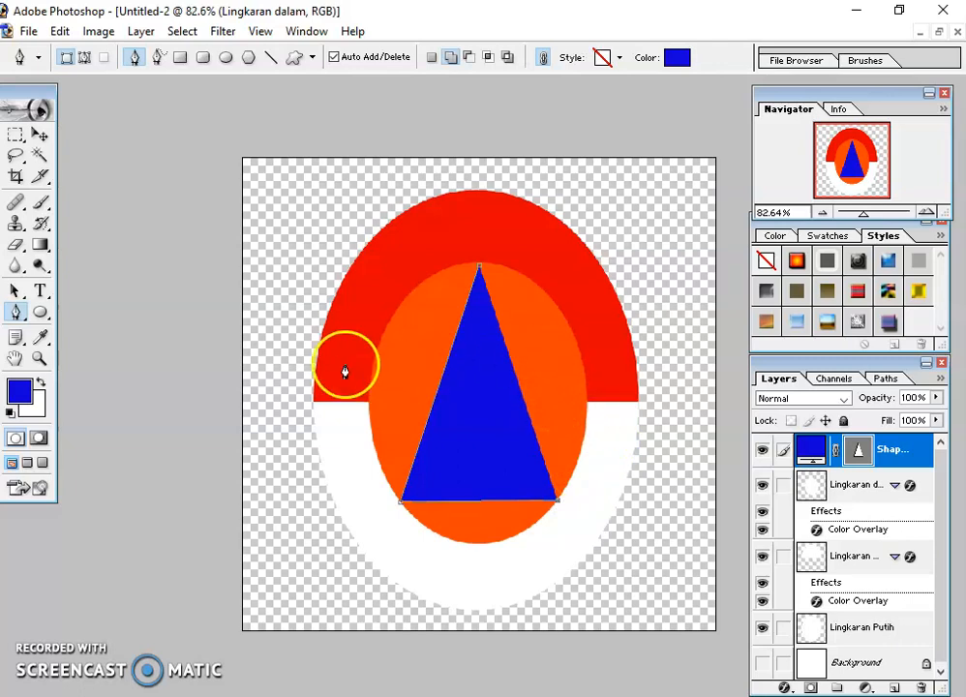
# Change the triangle shape's fill to dark blue 0C00A8
pyautogui.moveTo(276, 216); pyautogui.dragTo(310, 206)
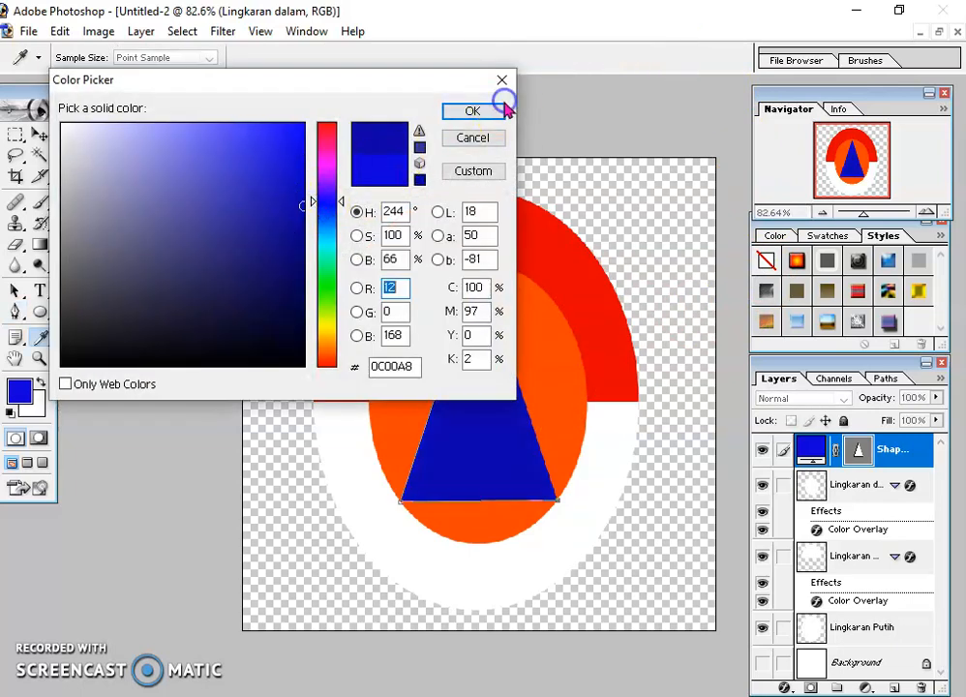
pyautogui.click(472, 110)
pyautogui.click(40, 131)
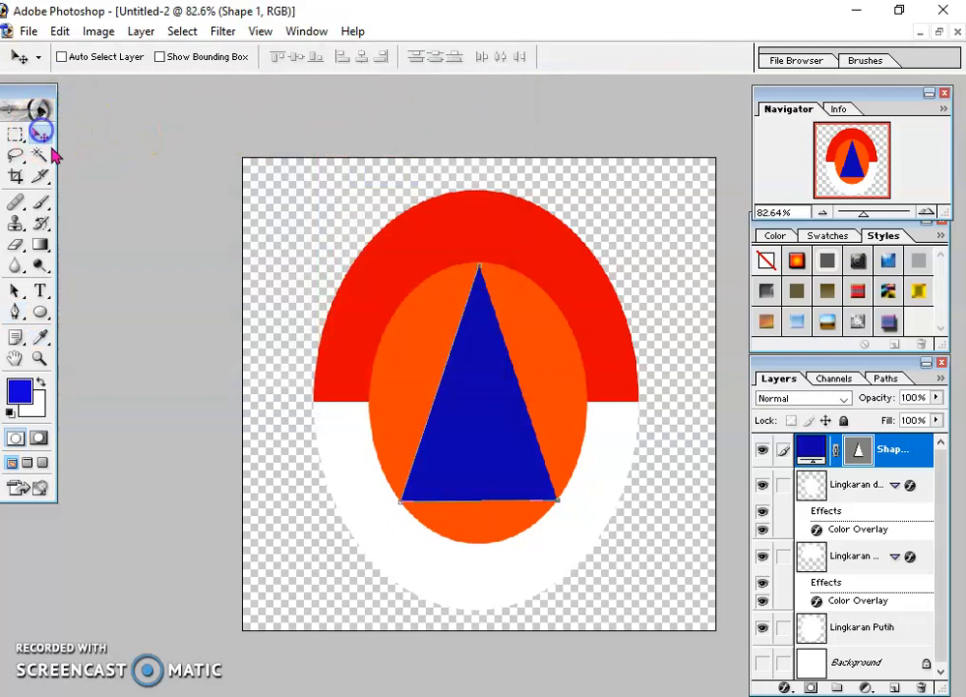
# Add the text BADAN NASIONAL in Rockwell Bold over the red area and select all of it
pyautogui.click(39, 292)
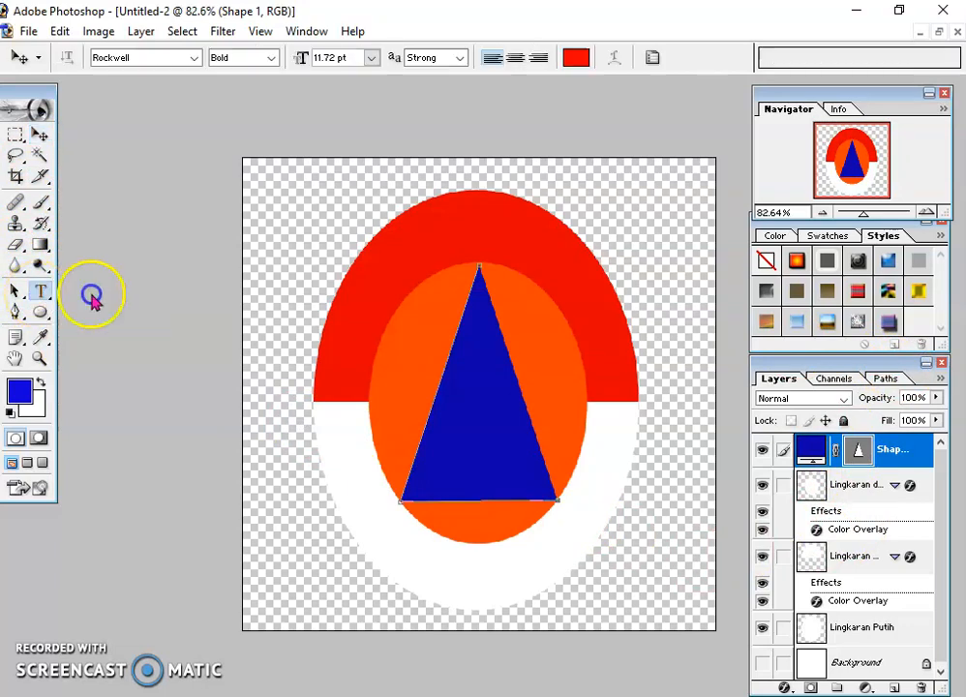
pyautogui.click(329, 269)
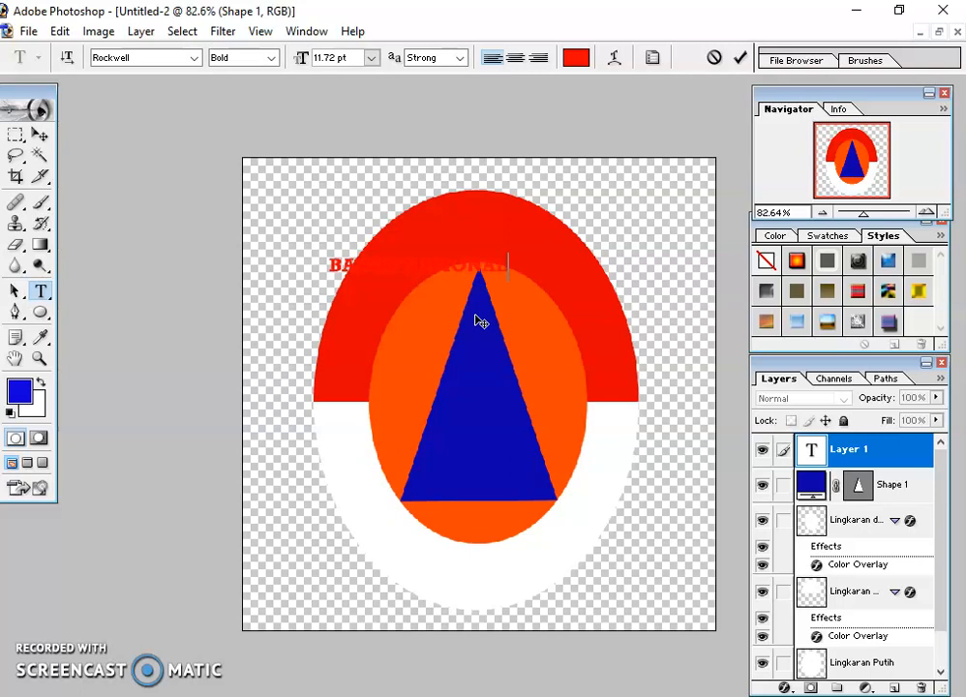
pyautogui.hotkey('ctrl', 'a')
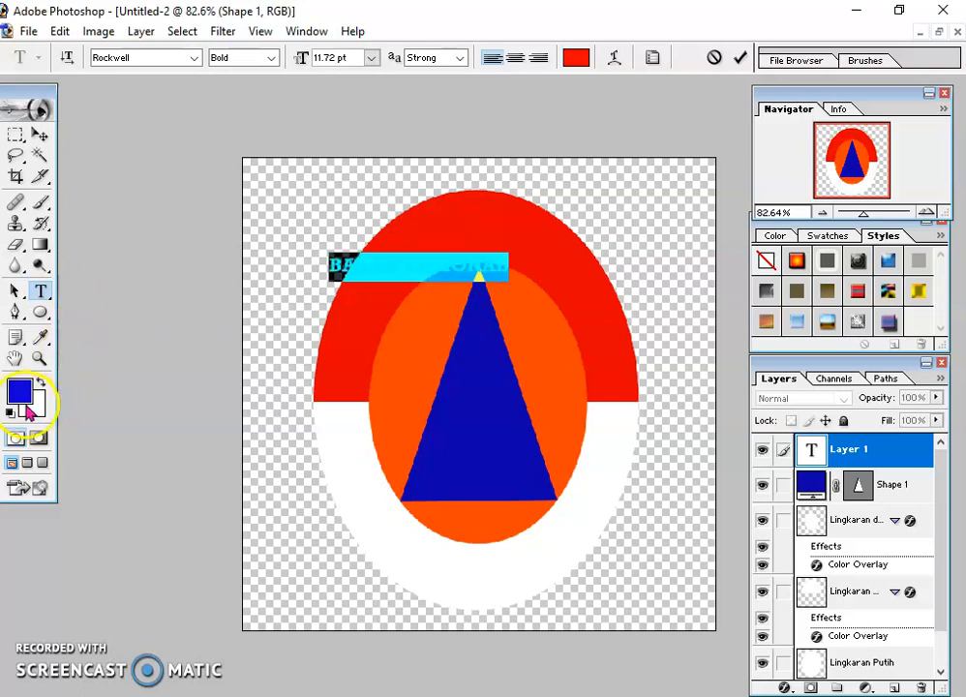
# Try green and then yellow EAFF00 as the color of the BADAN NASIONAL text
pyautogui.click(19, 390)
pyautogui.click(328, 316)
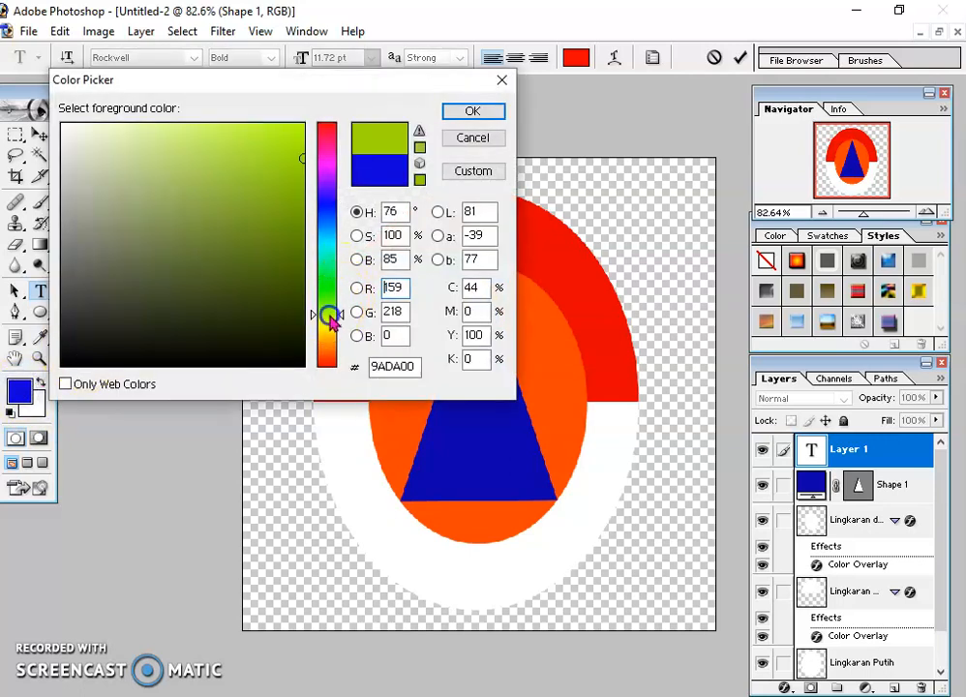
pyautogui.click(474, 111)
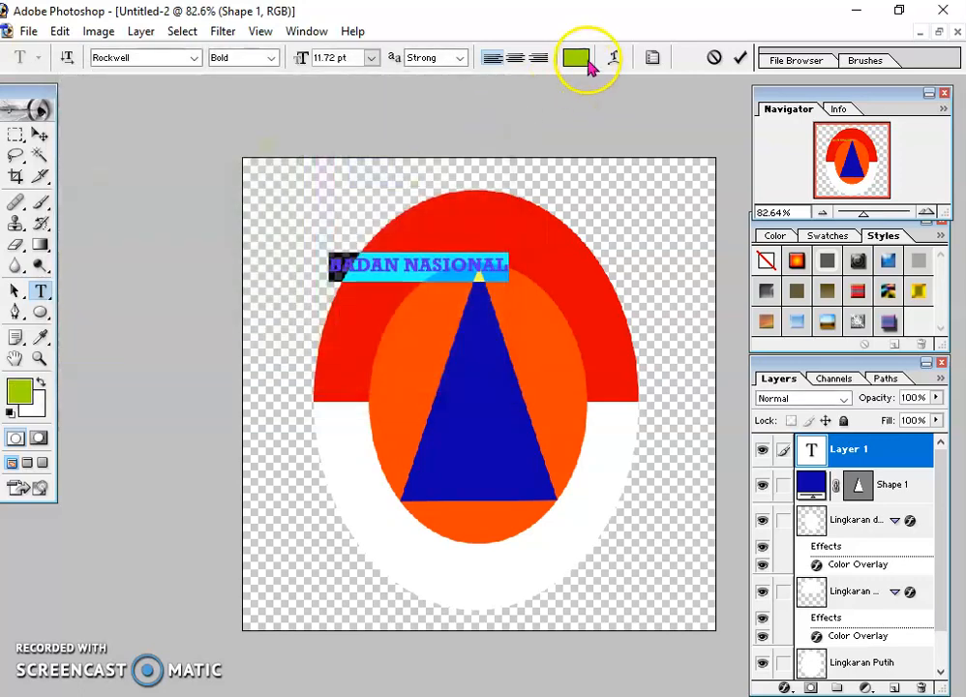
pyautogui.click(584, 60)
pyautogui.click(327, 323)
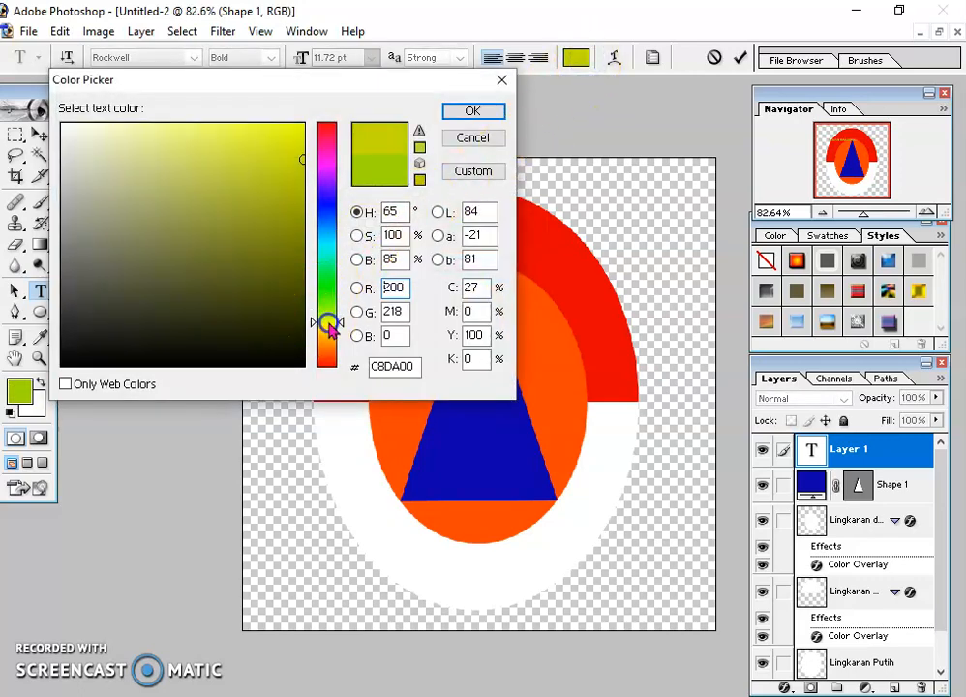
pyautogui.moveTo(277, 209); pyautogui.dragTo(334, 93)
pyautogui.click(470, 111)
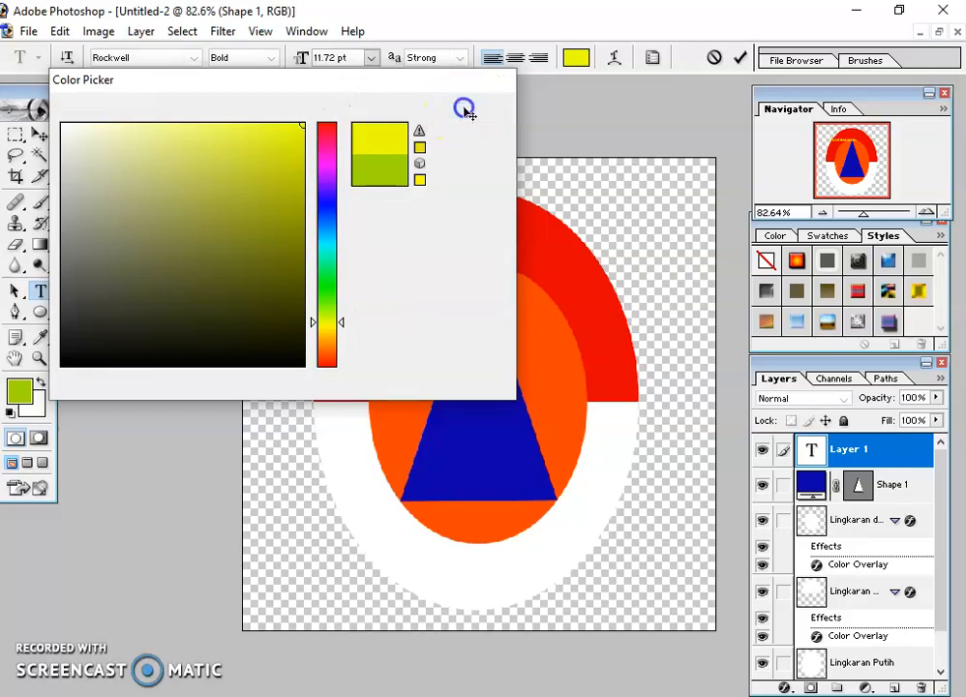
# Set the color of the BADAN NASIONAL text to white
pyautogui.click(578, 60)
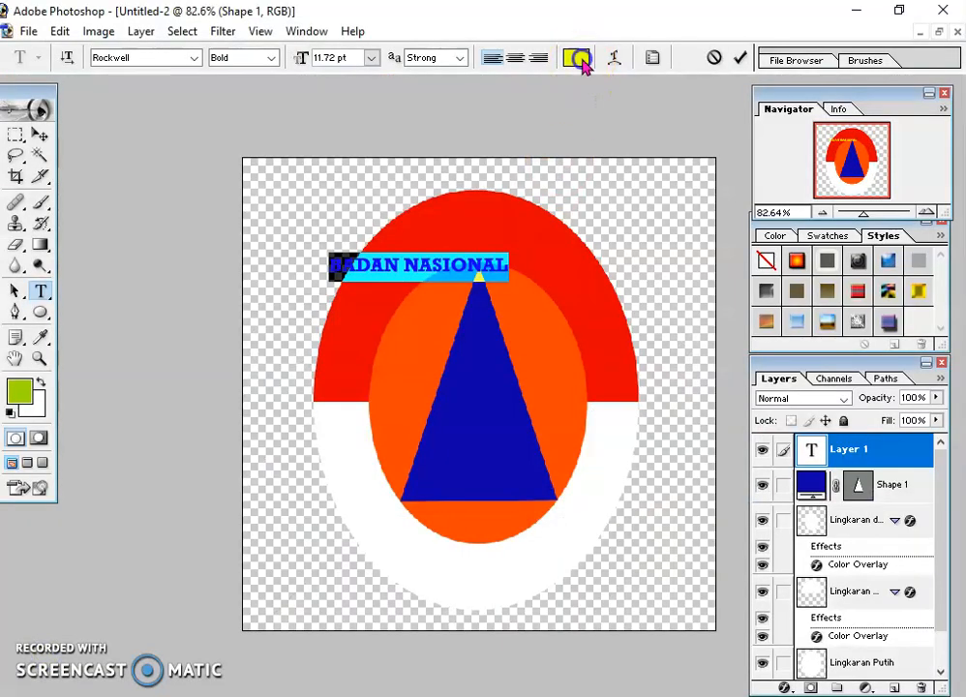
pyautogui.click(576, 58)
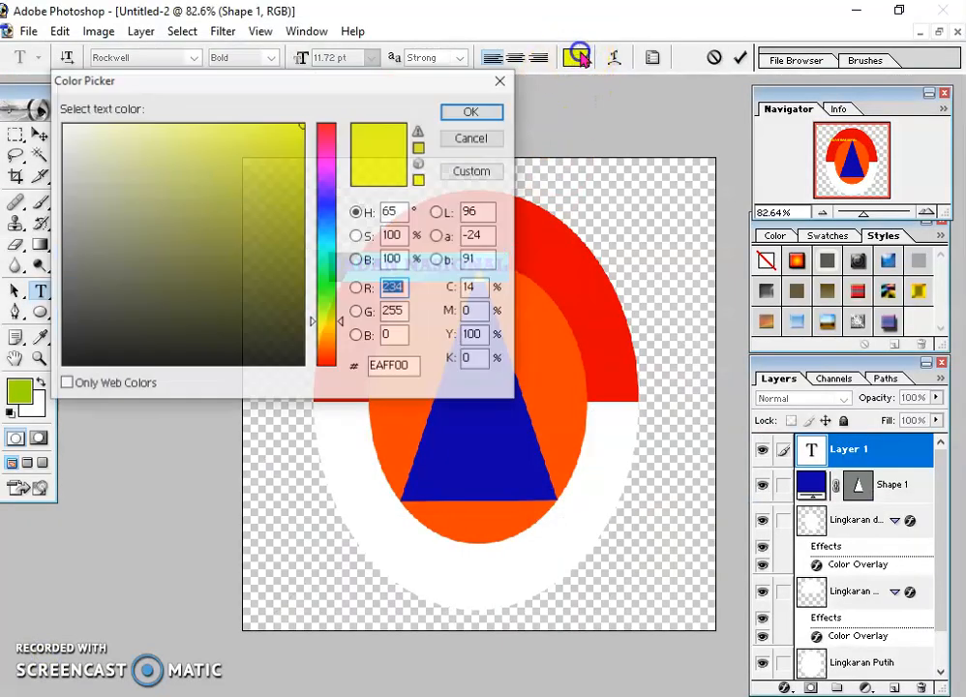
pyautogui.moveTo(216, 205); pyautogui.dragTo(61, 125)
pyautogui.click(481, 111)
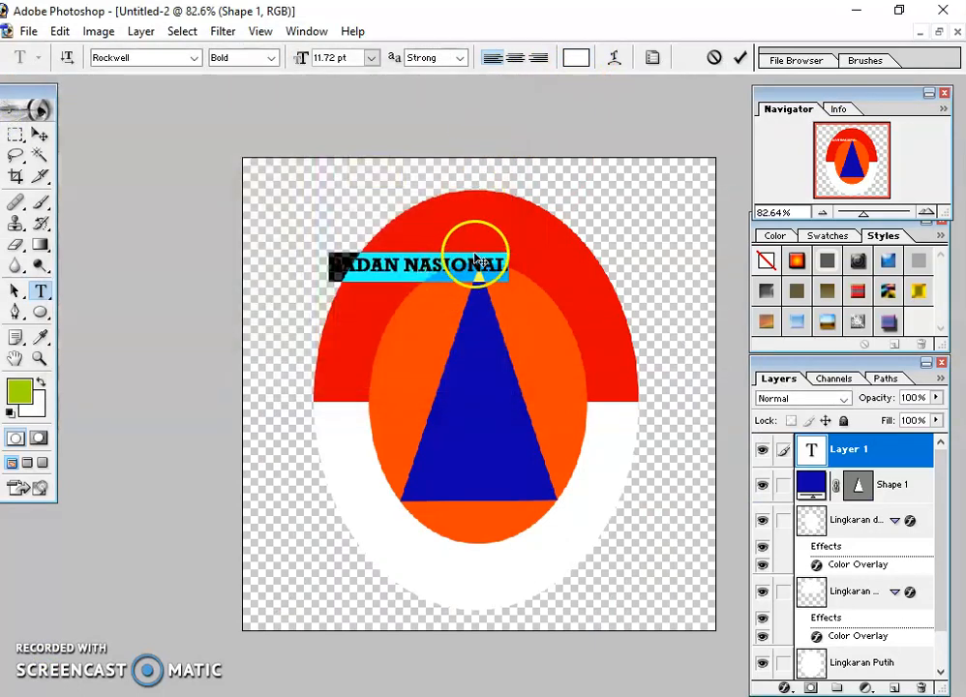
# Set the font size of the BADAN NASIONAL text to 24 pt
pyautogui.click(372, 58)
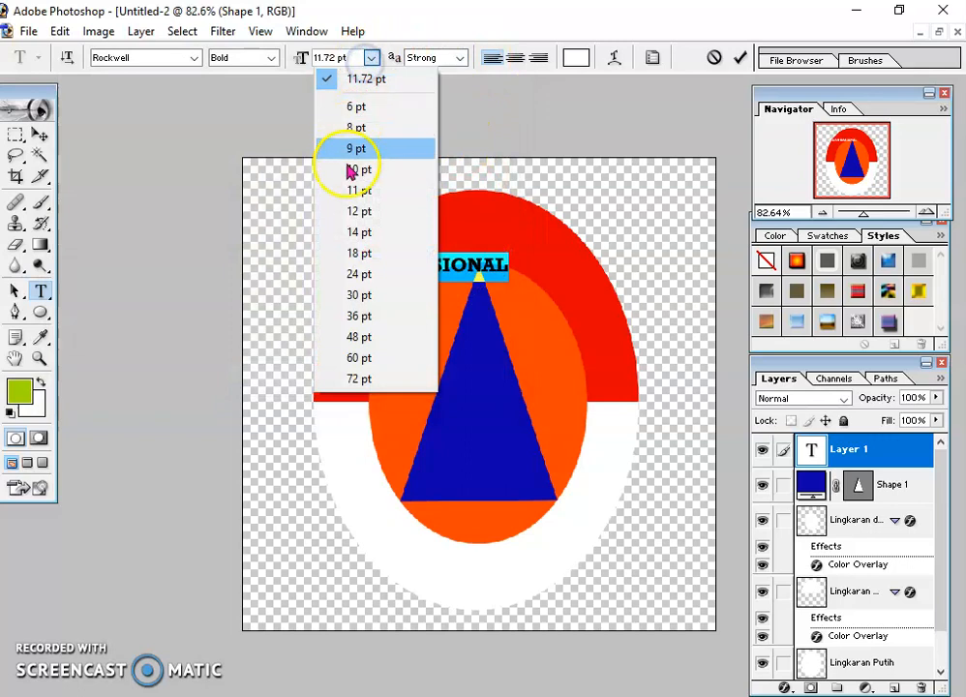
pyautogui.click(358, 254)
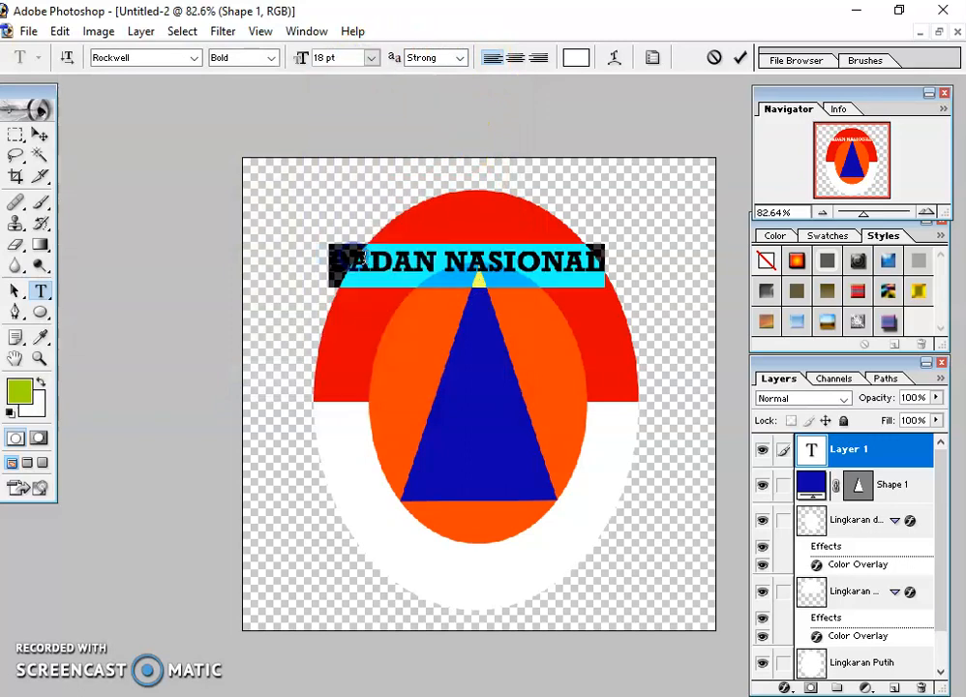
pyautogui.click(372, 59)
pyautogui.click(368, 275)
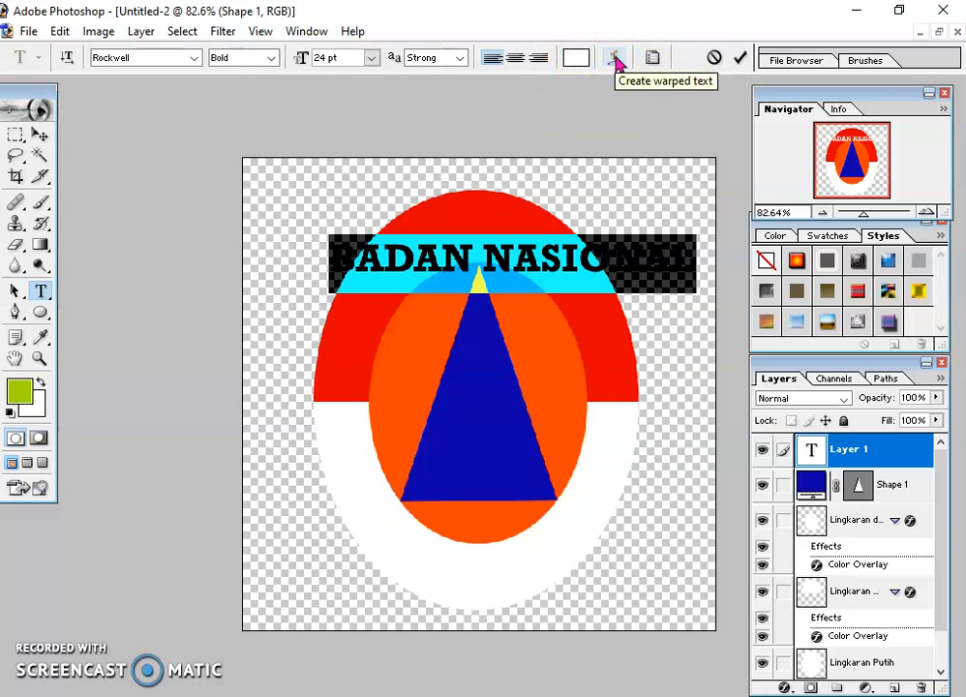
# Warp the BADAN NASIONAL text with a horizontal Arc at +100% bend and move it down over the red band
pyautogui.click(615, 60)
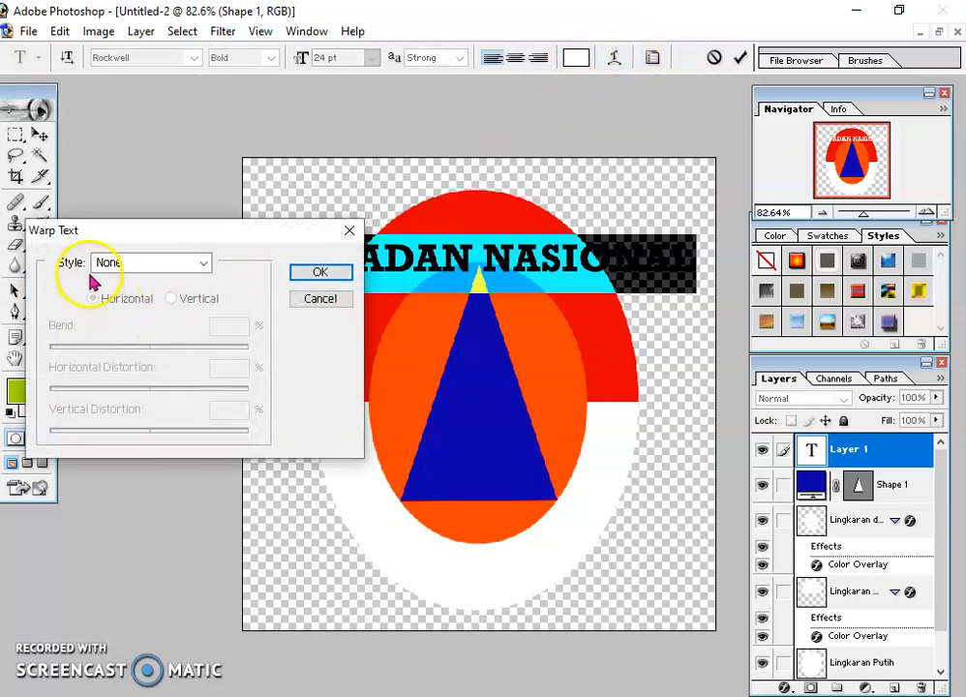
pyautogui.click(151, 264)
pyautogui.click(152, 319)
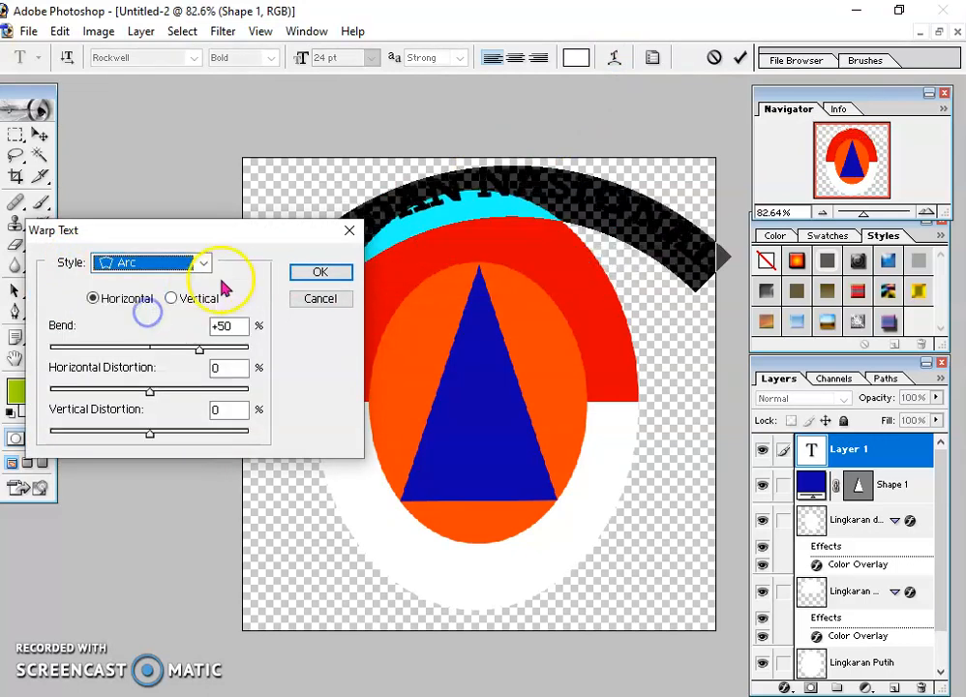
pyautogui.moveTo(201, 350); pyautogui.dragTo(255, 354)
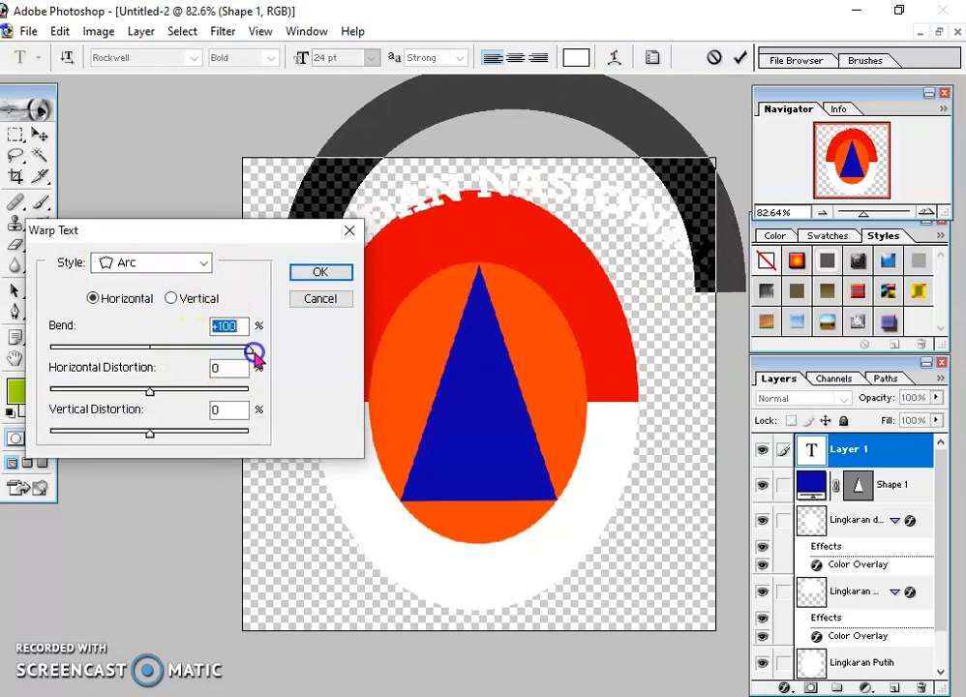
pyautogui.click(329, 274)
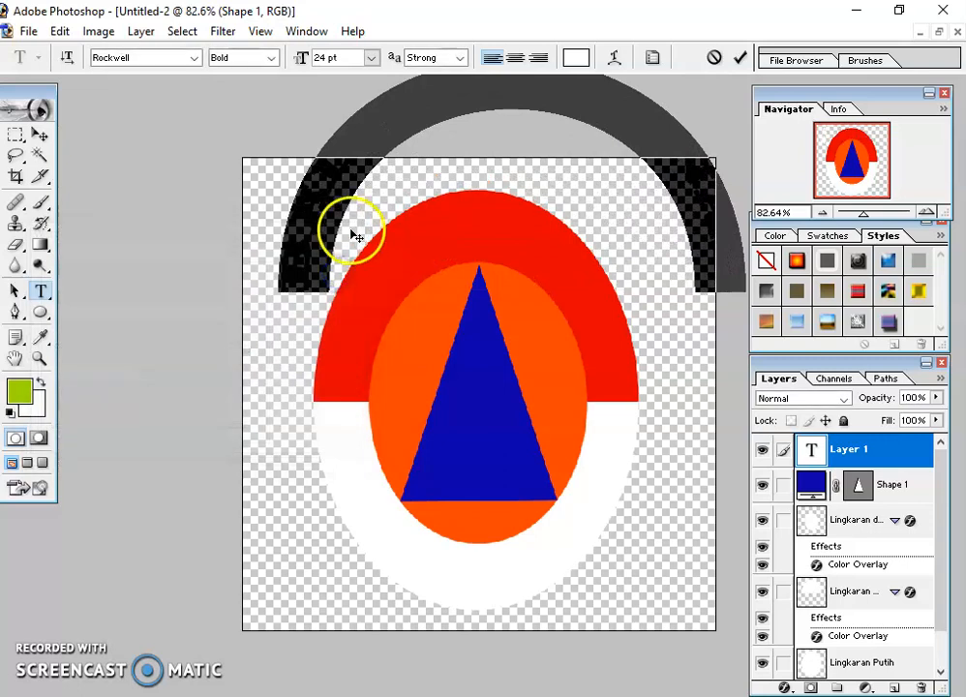
pyautogui.moveTo(319, 233); pyautogui.dragTo(358, 331)
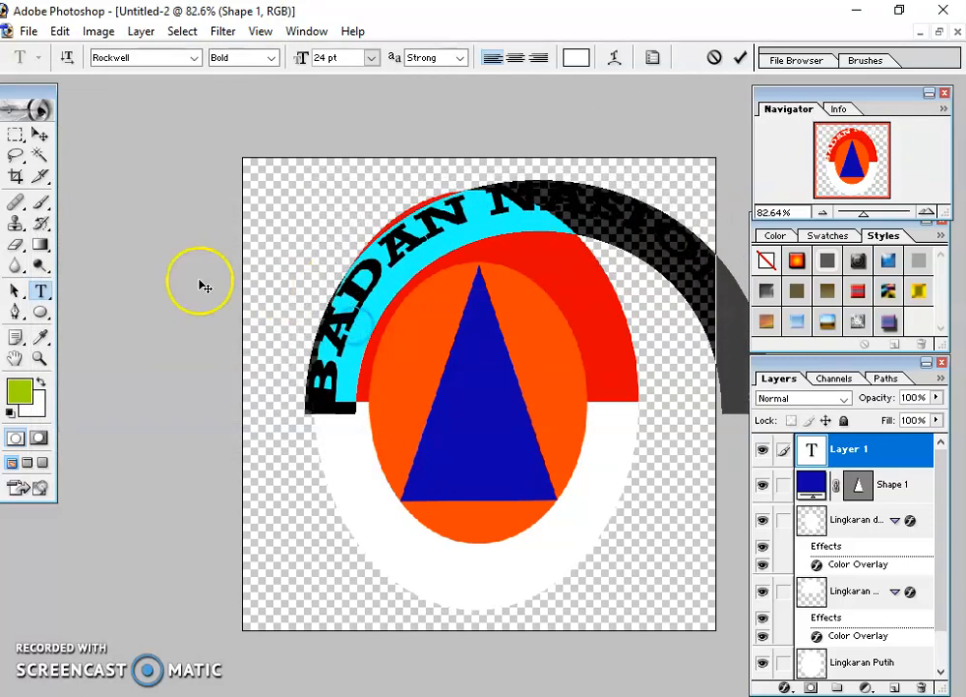
pyautogui.click(740, 57)
# Scale the arched BADAN NASIONAL text to about 59.5% width and 73.5% height and center it within the red band
pyautogui.click(41, 137)
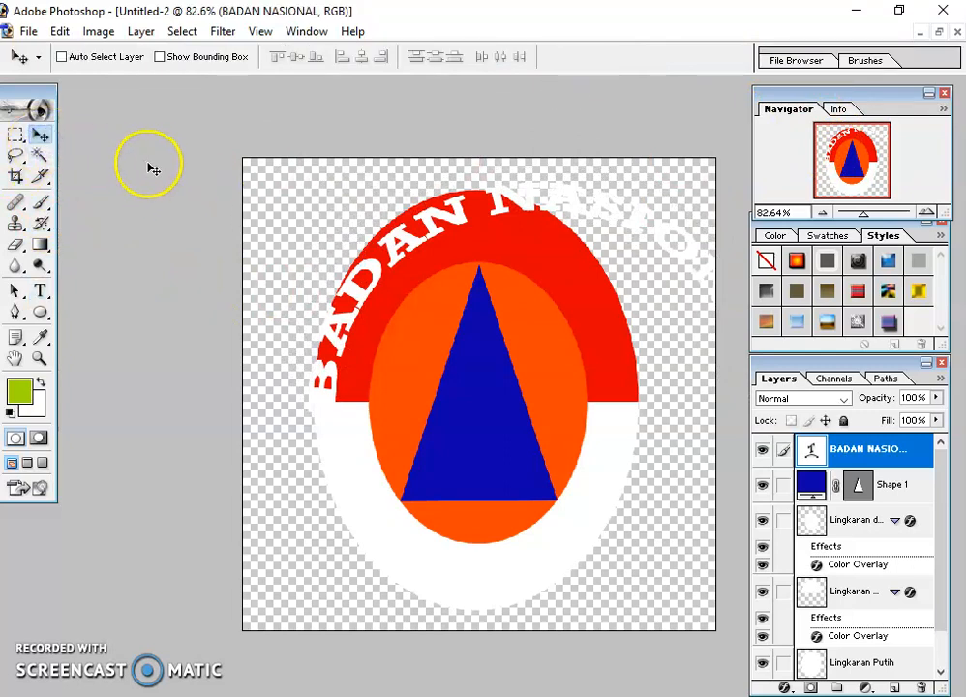
pyautogui.hotkey('ctrl', 't')
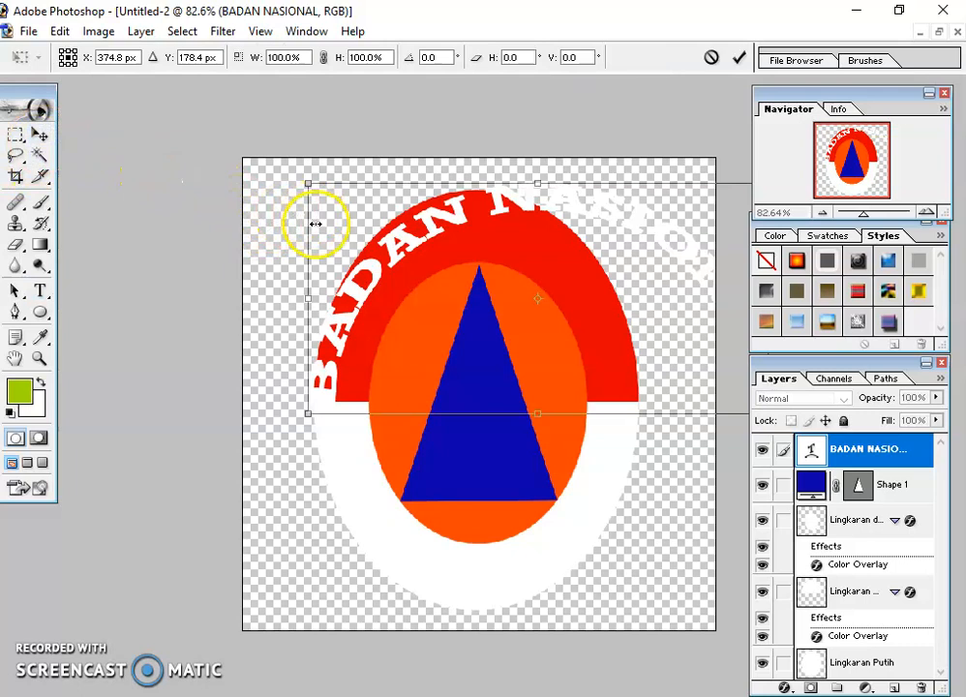
pyautogui.moveTo(310, 294); pyautogui.dragTo(479, 322)
pyautogui.moveTo(659, 298); pyautogui.dragTo(520, 304)
pyautogui.moveTo(481, 187); pyautogui.dragTo(492, 224)
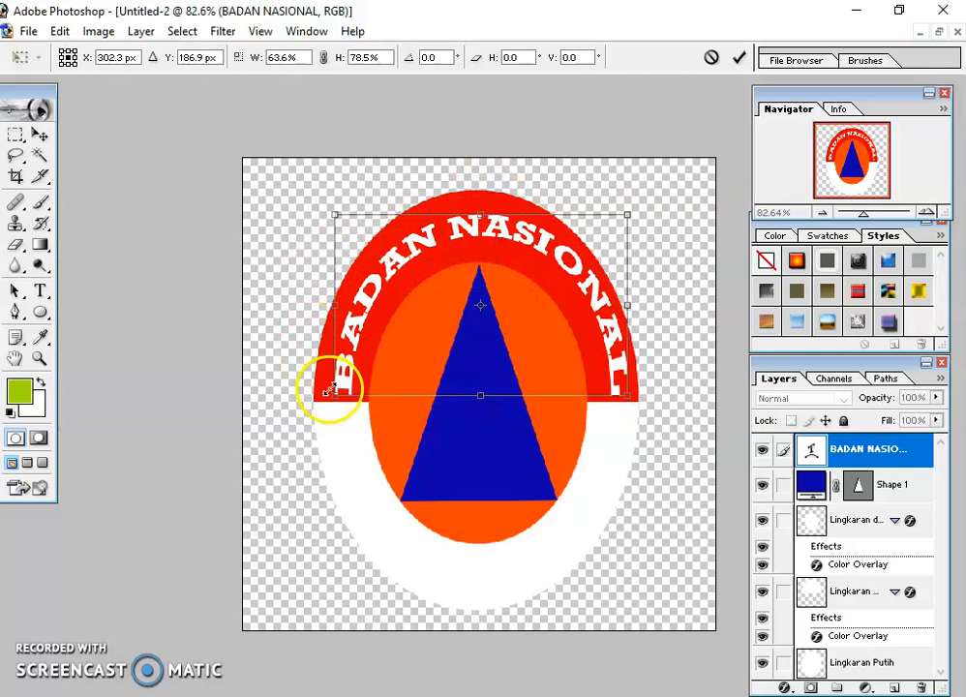
pyautogui.moveTo(334, 396); pyautogui.dragTo(353, 384)
pyautogui.moveTo(509, 303)
pyautogui.mouseDown()
pyautogui.moveTo(494, 300)
pyautogui.moveTo(500, 304)
pyautogui.mouseUp()
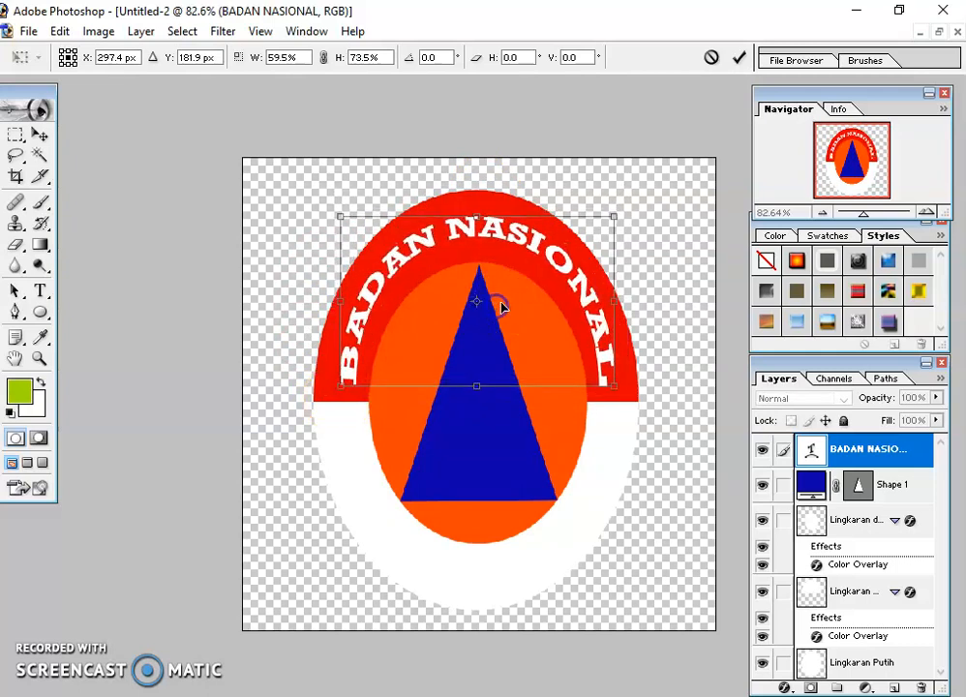
pyautogui.click(741, 60)
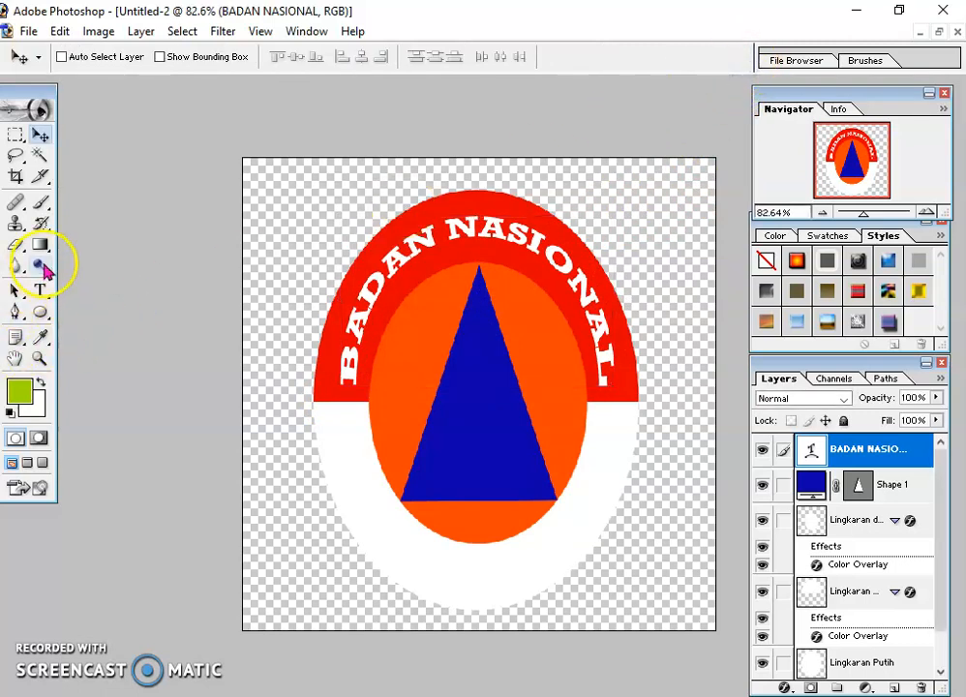
# Add the text PENANGGULANGANN BENCANA across the lower part of the logo and color it with the red of the upper band
pyautogui.click(40, 291)
pyautogui.click(421, 481)
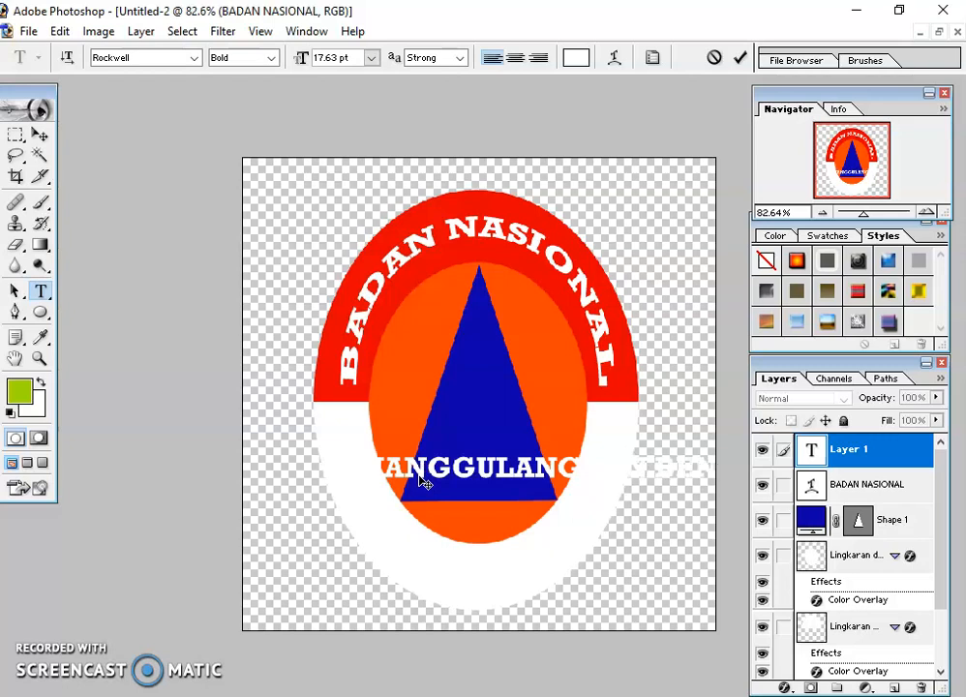
pyautogui.hotkey('ctrl', 'a')
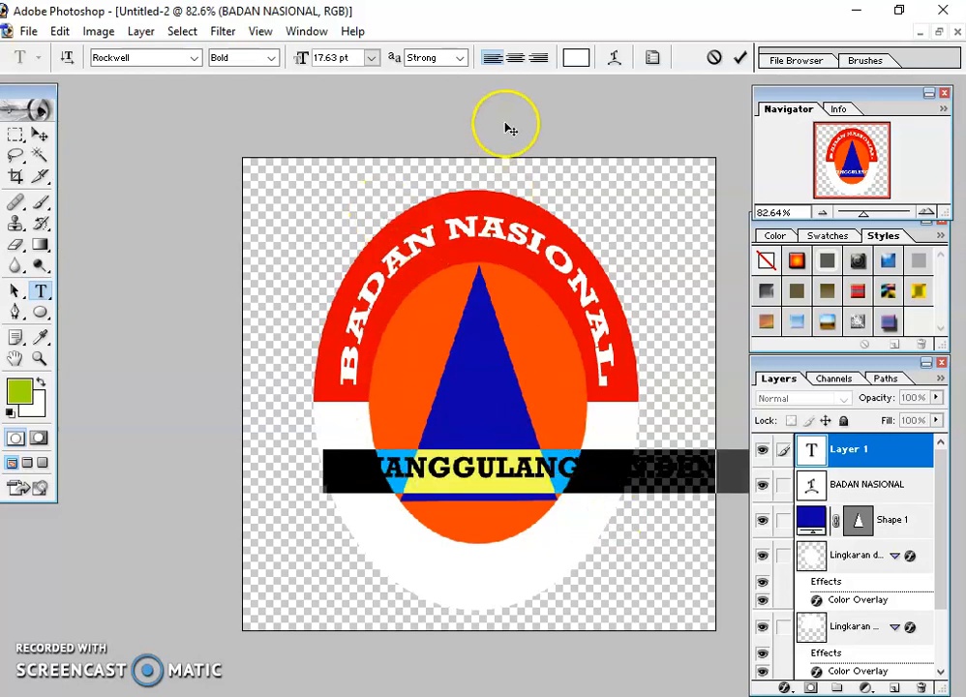
pyautogui.click(576, 59)
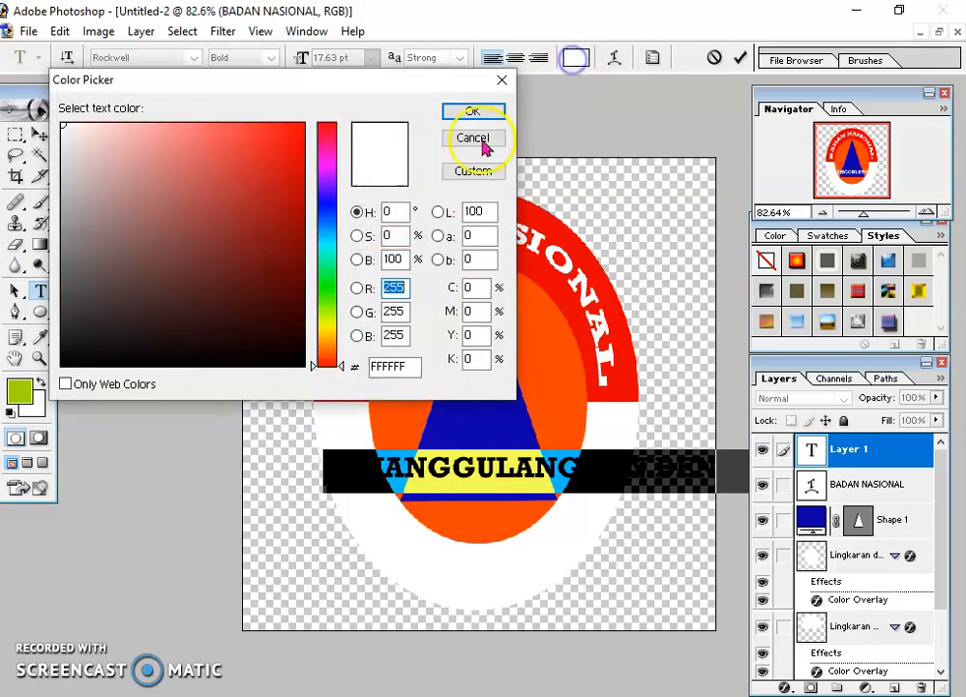
pyautogui.click(617, 327)
pyautogui.click(484, 114)
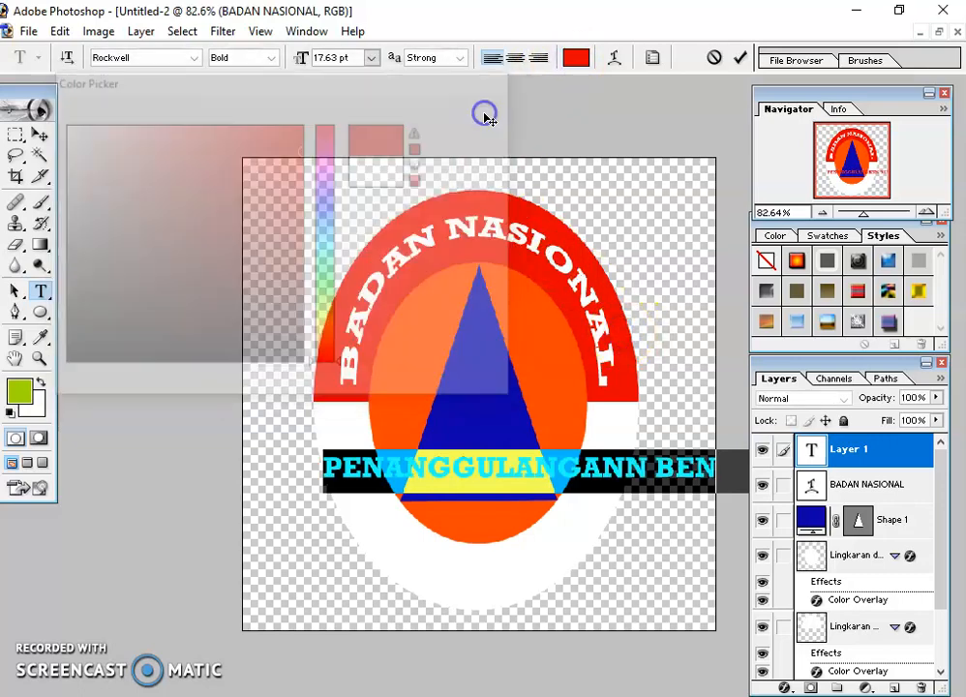
# Warp the PENANGGULANGANN BENCANA text with a horizontal Arc at -100% bend
pyautogui.click(616, 60)
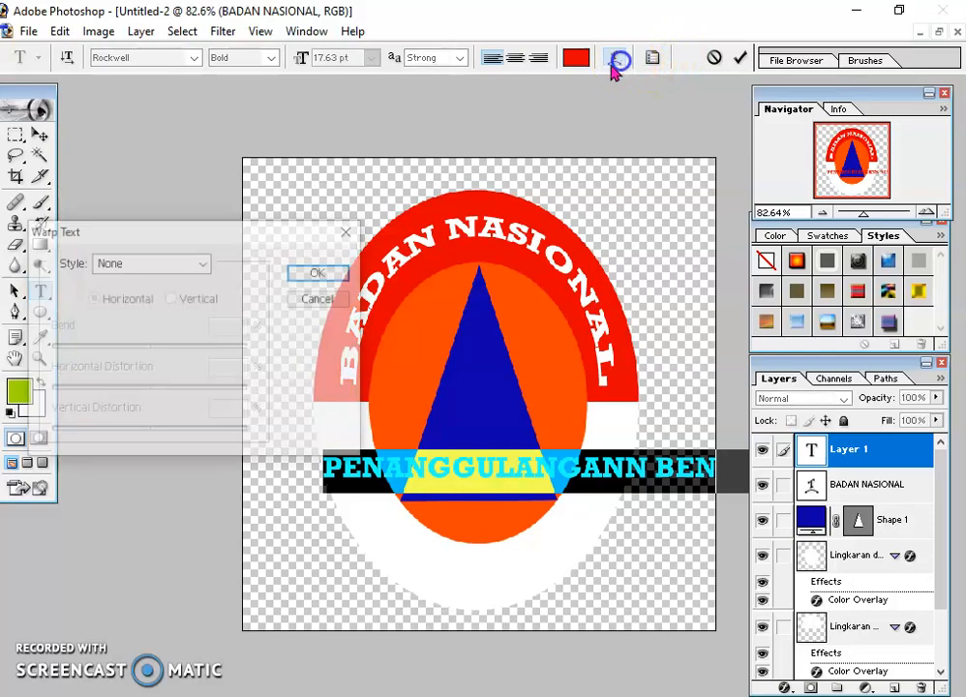
pyautogui.click(151, 261)
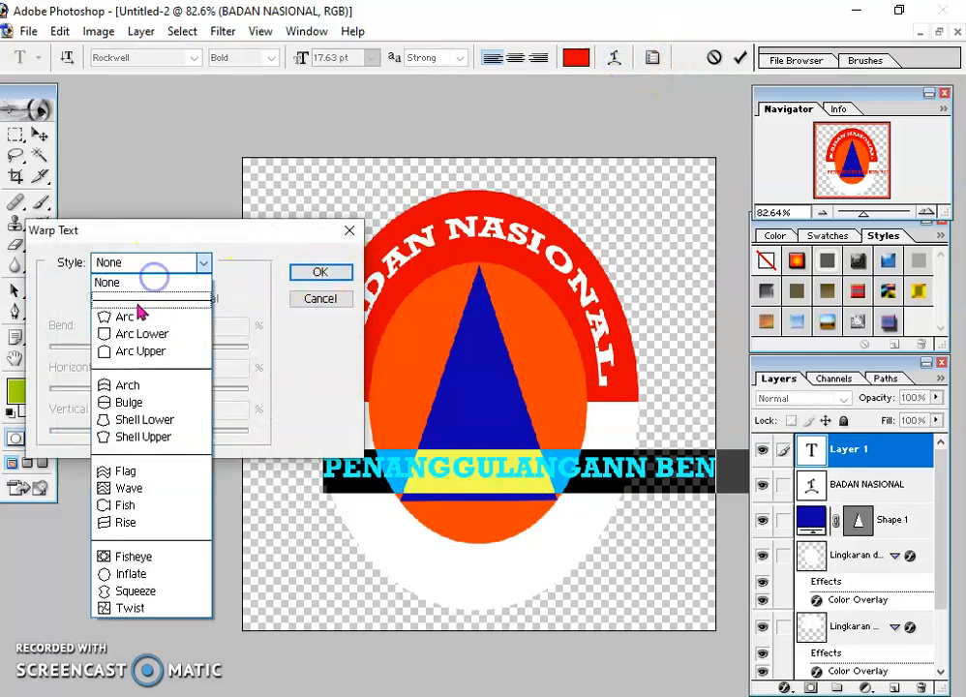
pyautogui.click(138, 315)
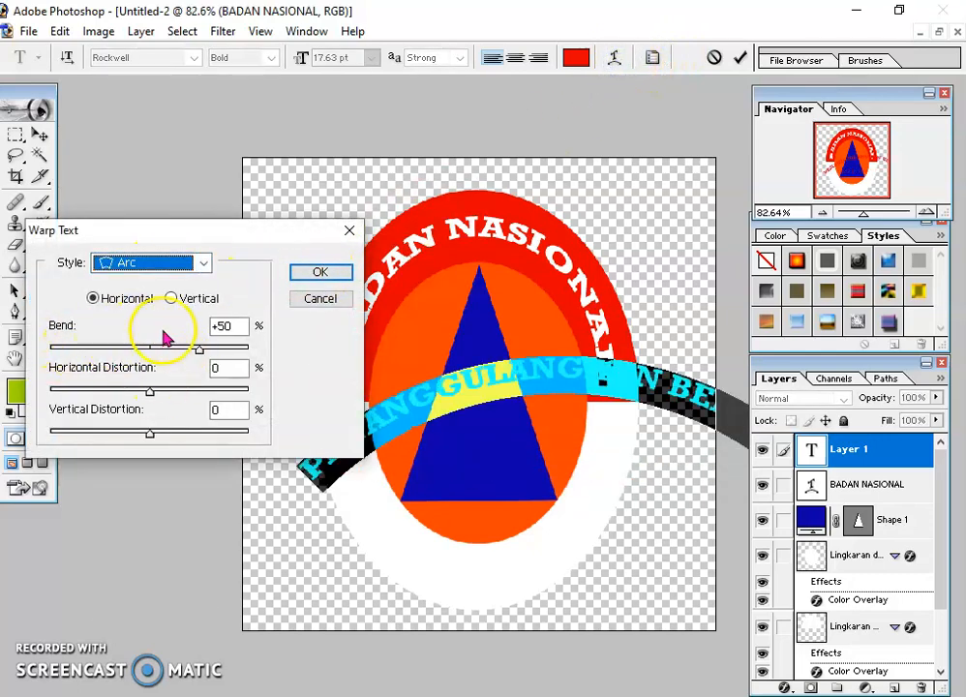
pyautogui.moveTo(201, 350); pyautogui.dragTo(37, 384)
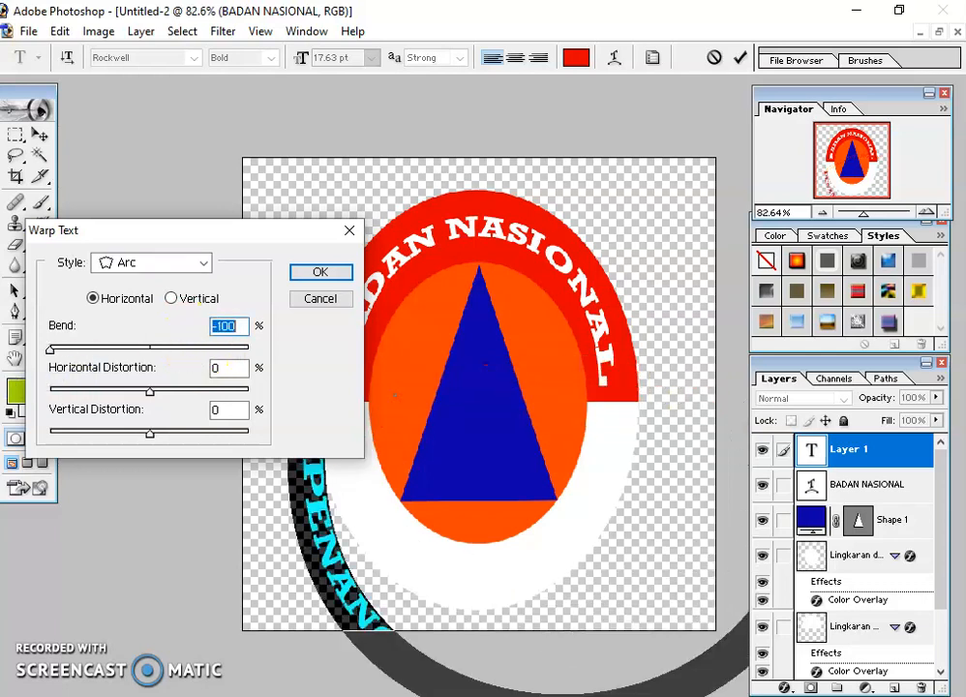
pyautogui.click(323, 273)
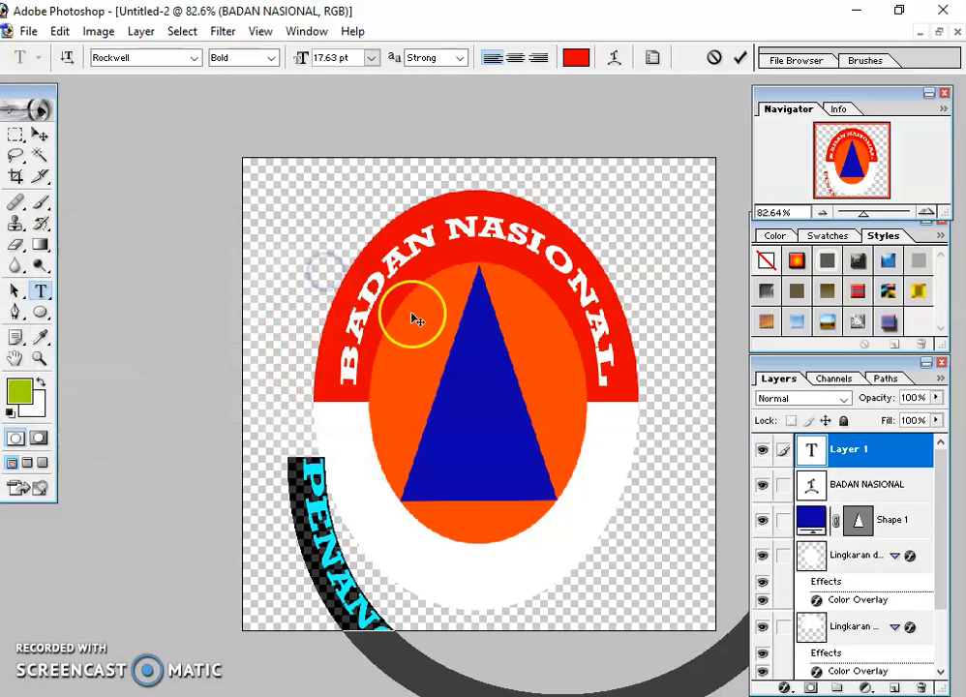
pyautogui.click(742, 58)
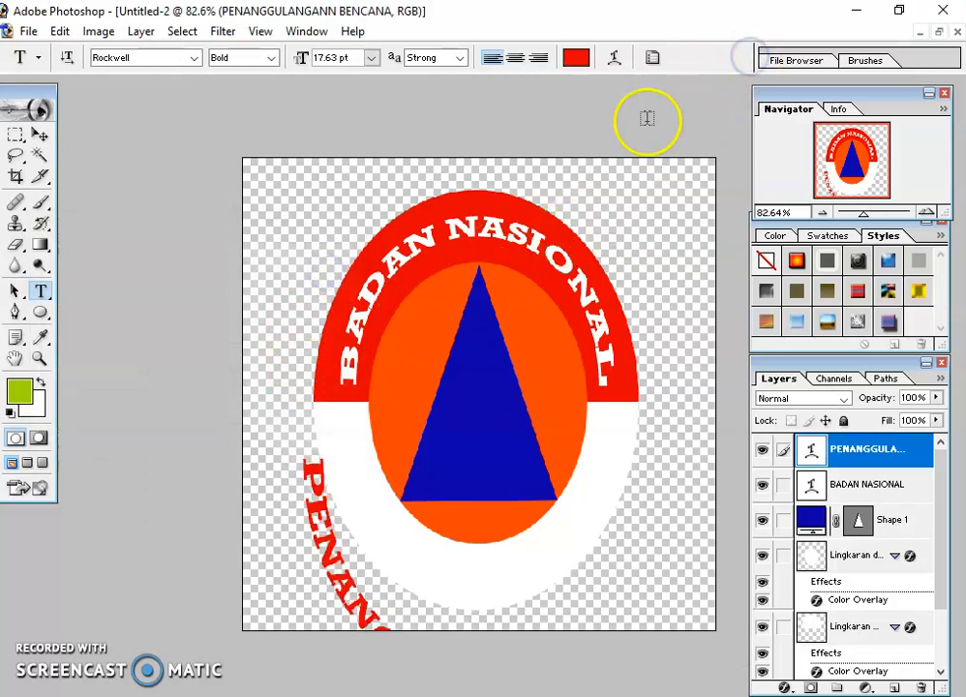
# Move the lower arched text up into the canvas and delete the extra N so it reads PENANGGULANGAN BENCANA
pyautogui.moveTo(331, 564); pyautogui.dragTo(272, 388)
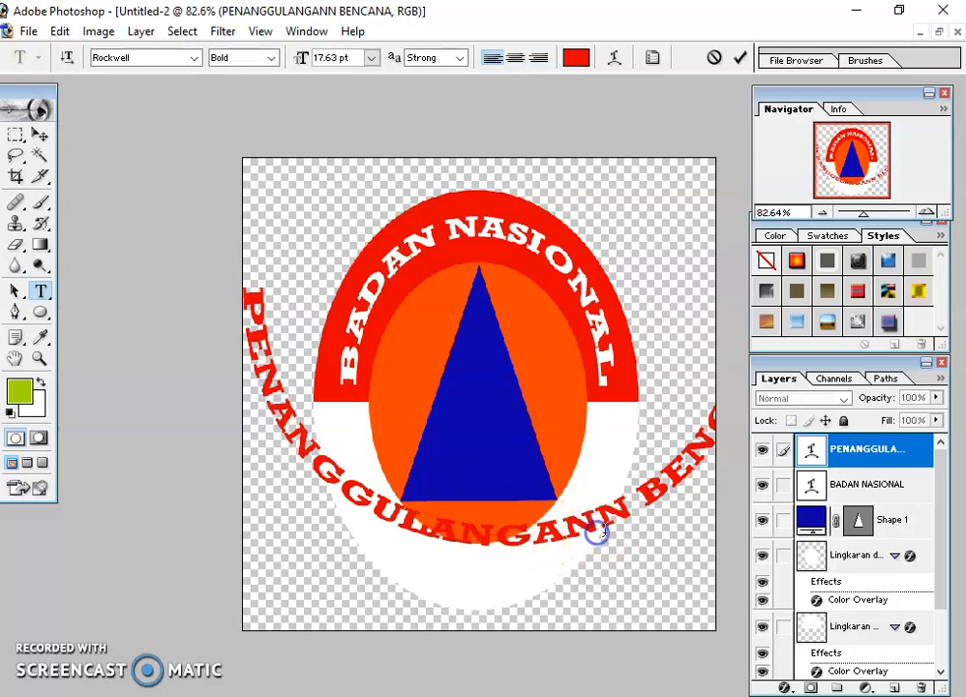
pyautogui.press('BackSpace')
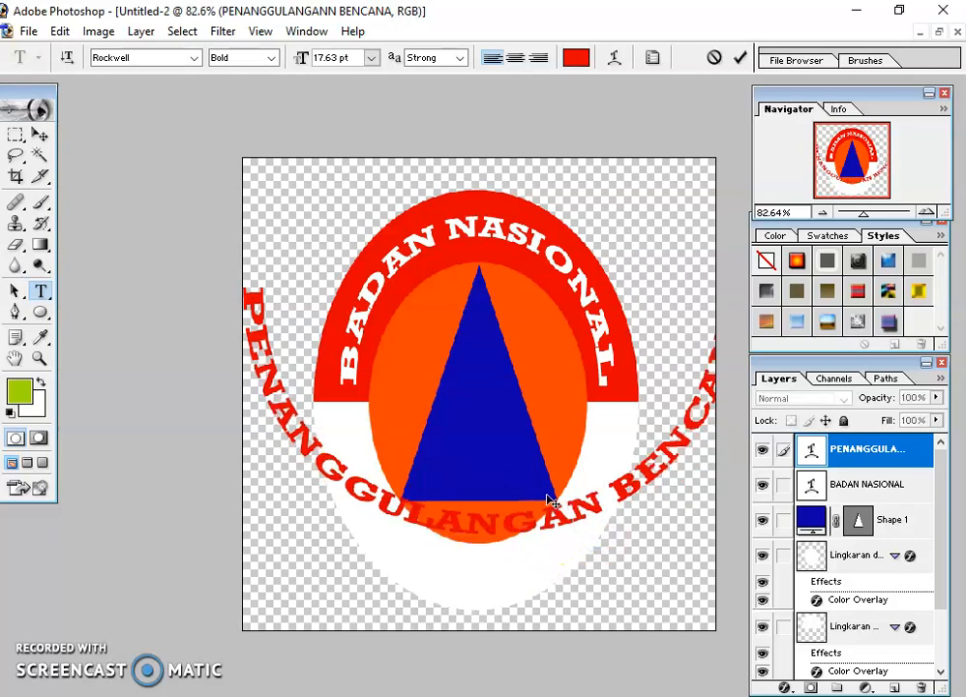
pyautogui.click(39, 137)
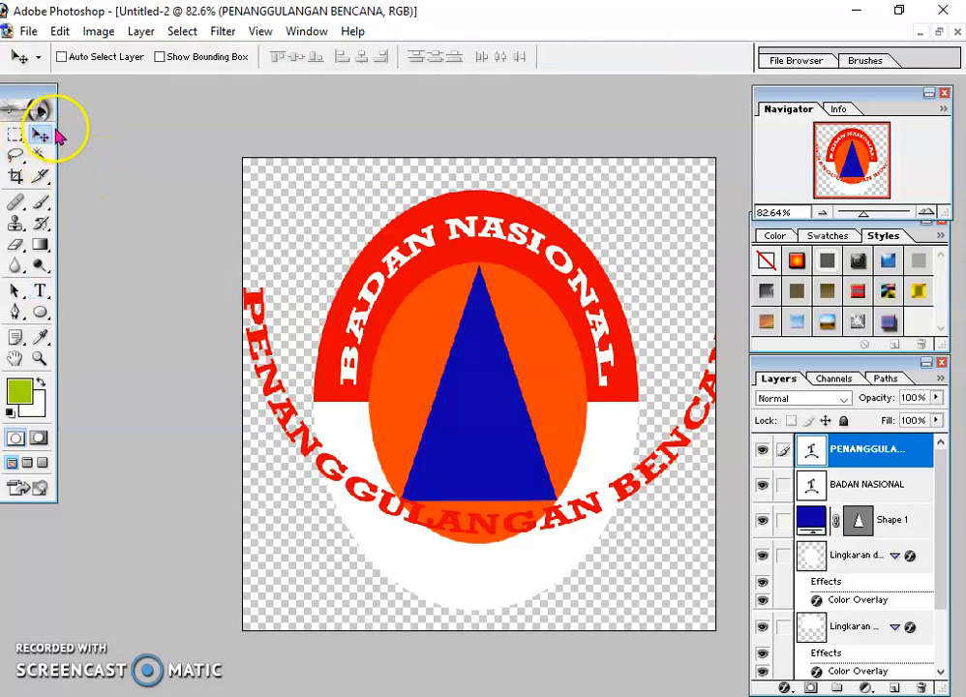
# Scale the PENANGGULANGAN BENCANA text to about 58.5% width and 65.9% height and center it within the white band
pyautogui.hotkey('ctrl', 't')
pyautogui.moveTo(254, 410); pyautogui.dragTo(418, 409)
pyautogui.moveTo(511, 473); pyautogui.dragTo(422, 559)
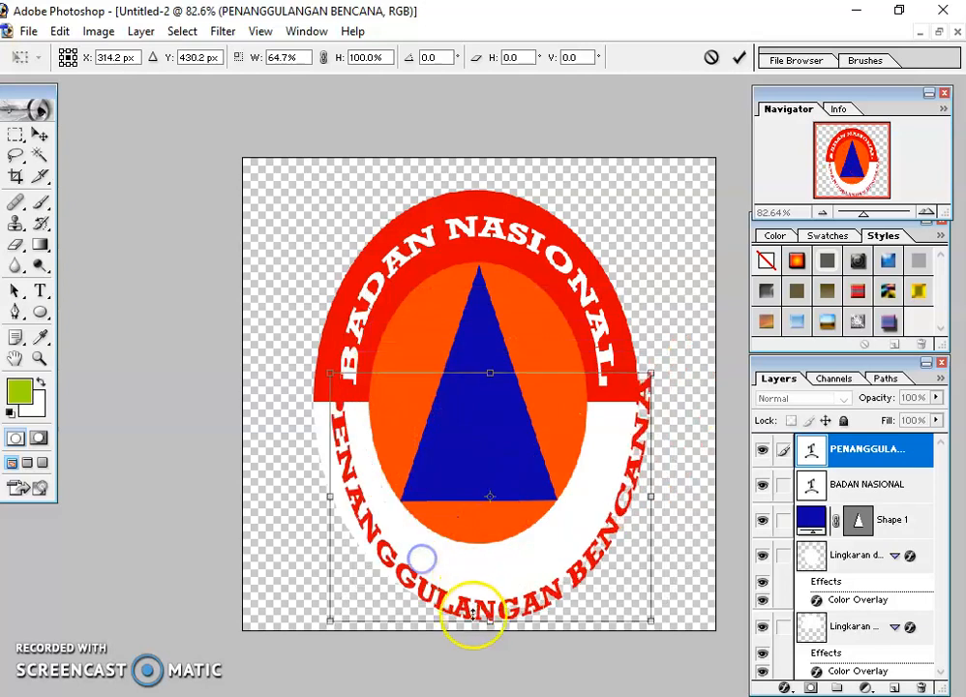
pyautogui.moveTo(491, 619); pyautogui.dragTo(486, 559)
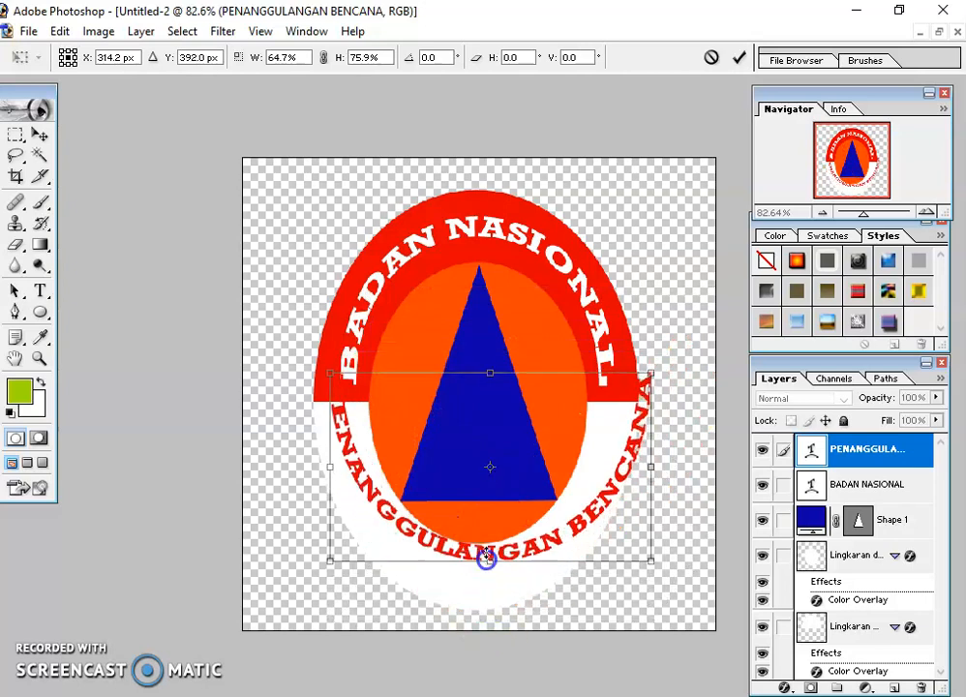
pyautogui.moveTo(487, 502); pyautogui.dragTo(485, 537)
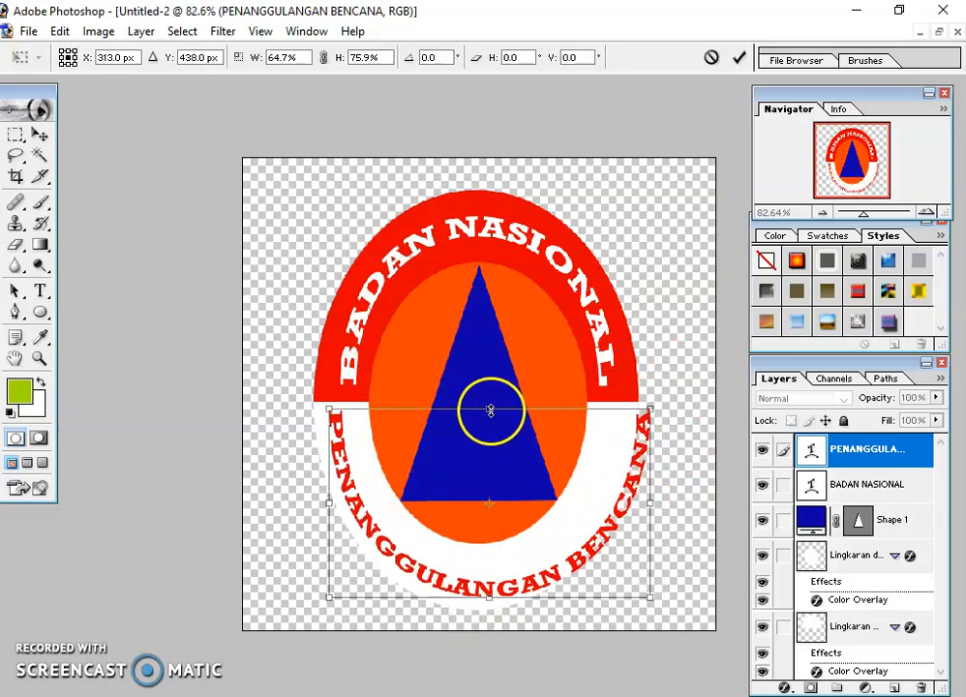
pyautogui.moveTo(491, 410); pyautogui.dragTo(490, 421)
pyautogui.moveTo(649, 513); pyautogui.dragTo(588, 518)
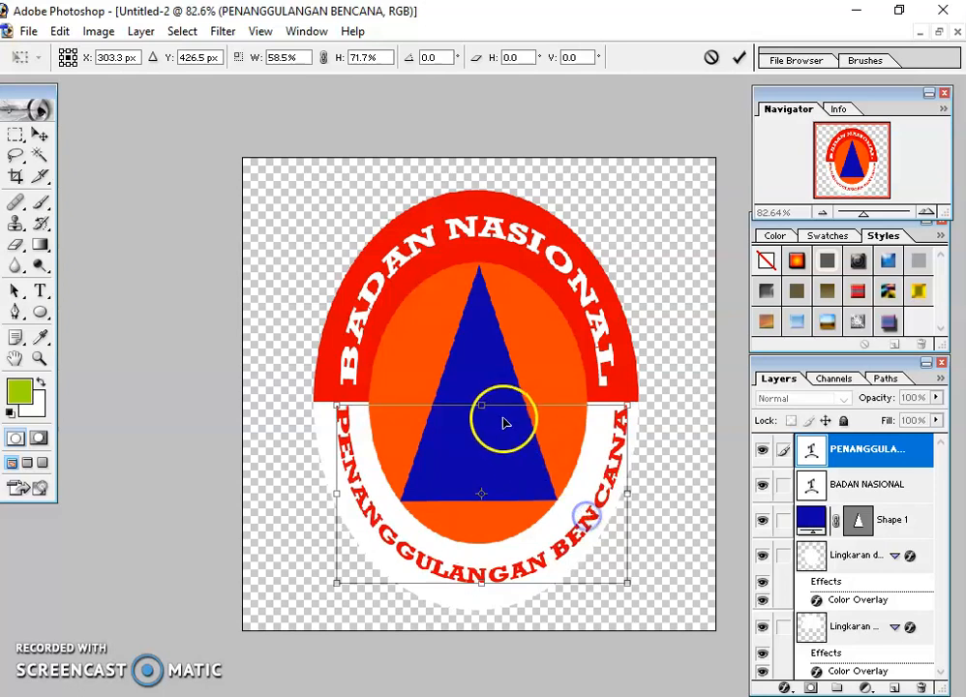
pyautogui.moveTo(481, 406); pyautogui.dragTo(485, 422)
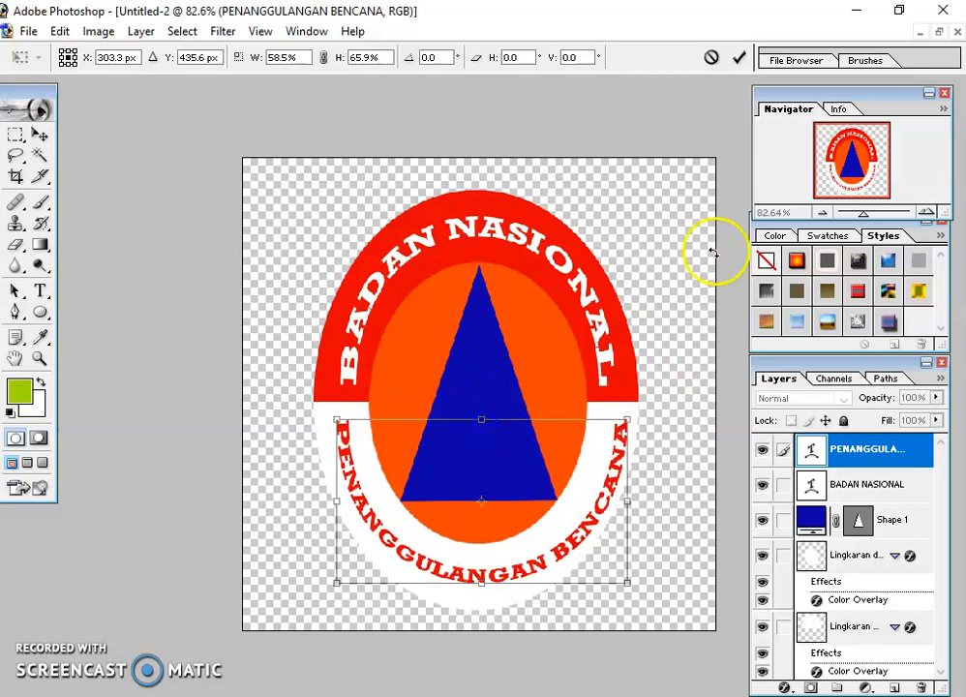
pyautogui.click(739, 59)
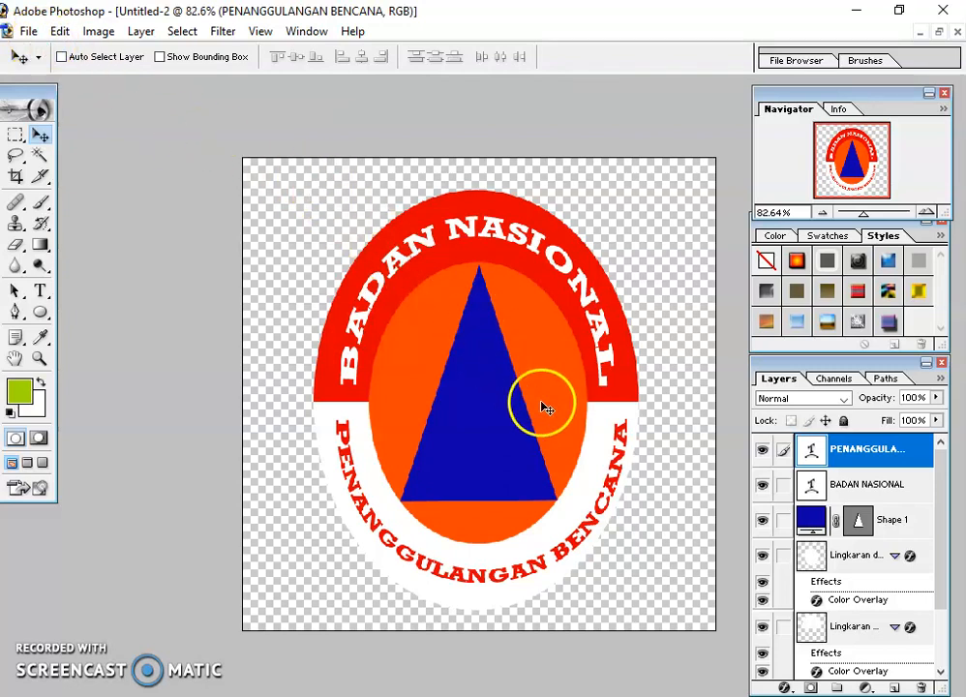
pyautogui.moveTo(620, 474); pyautogui.dragTo(619, 472)
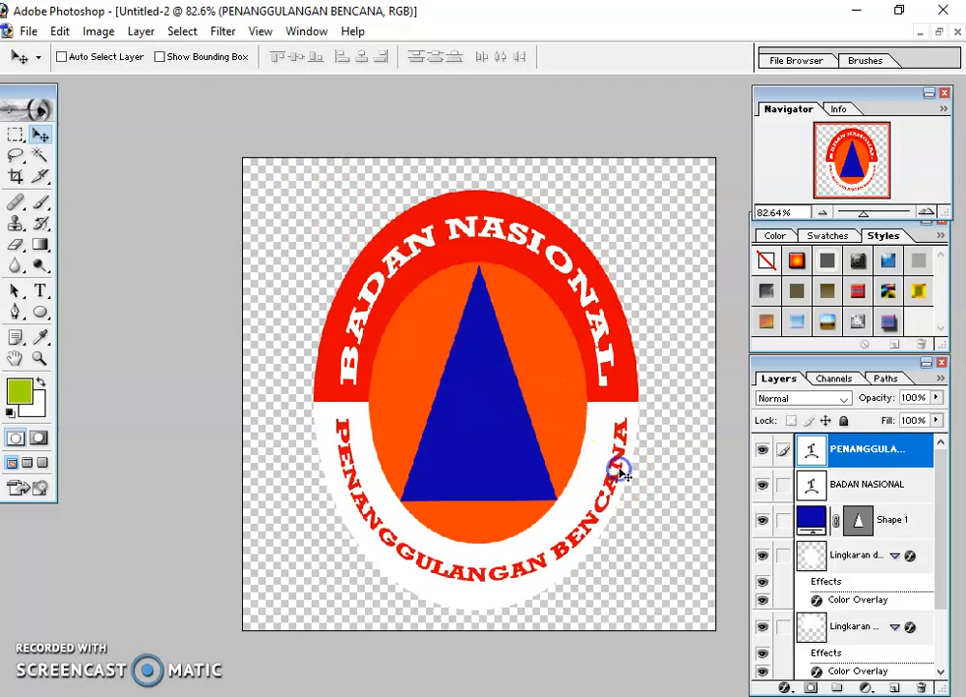
# Start saving the logo as a copy in the Downloads folder with PNG as the format
pyautogui.click(28, 31)
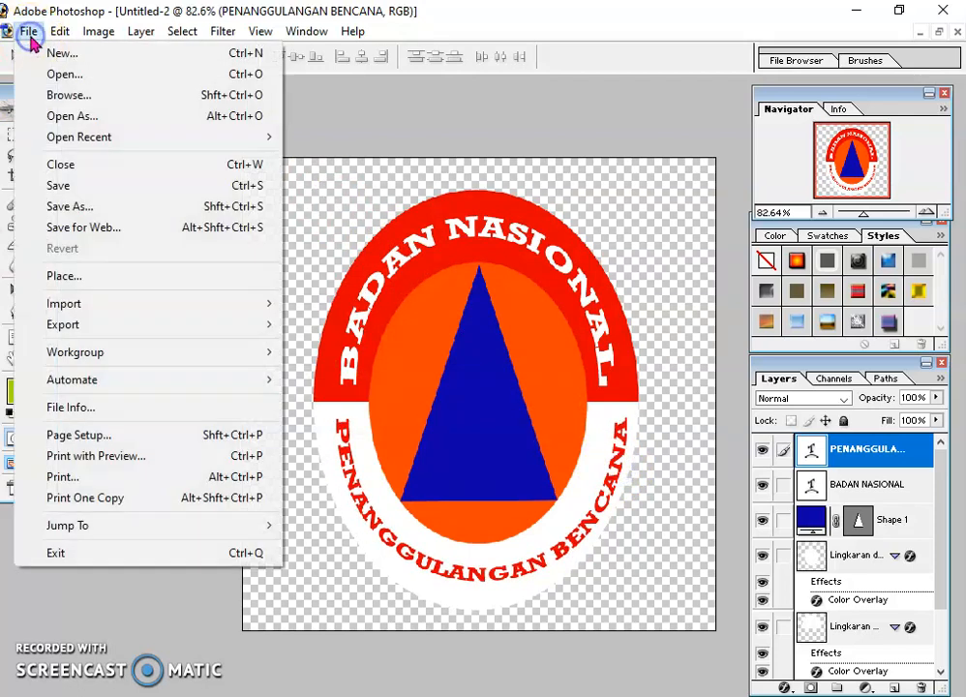
pyautogui.moveTo(59, 31)
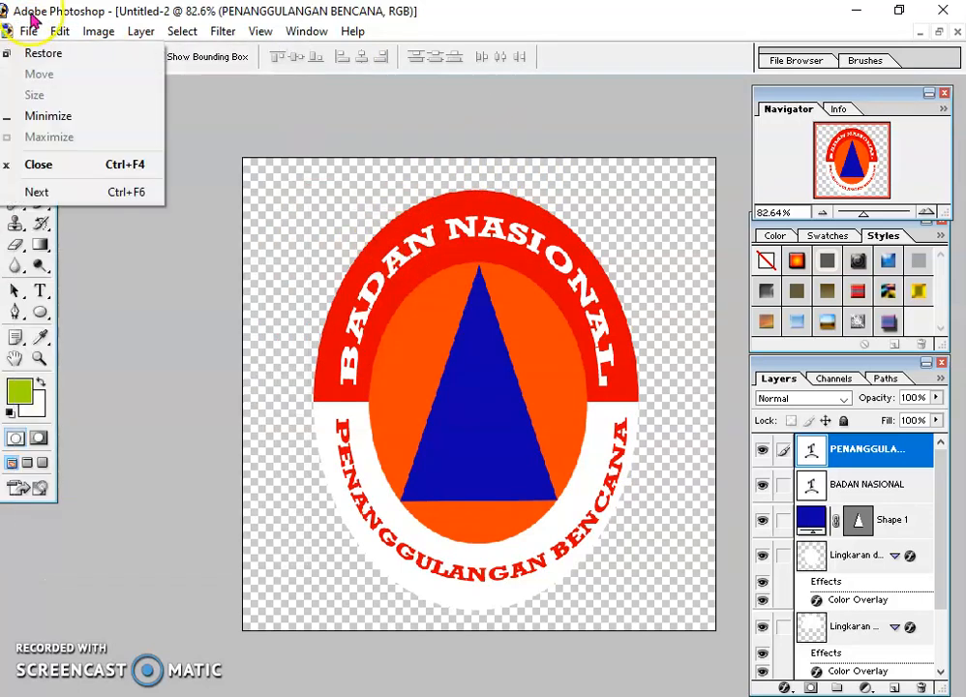
pyautogui.moveTo(17, 36)
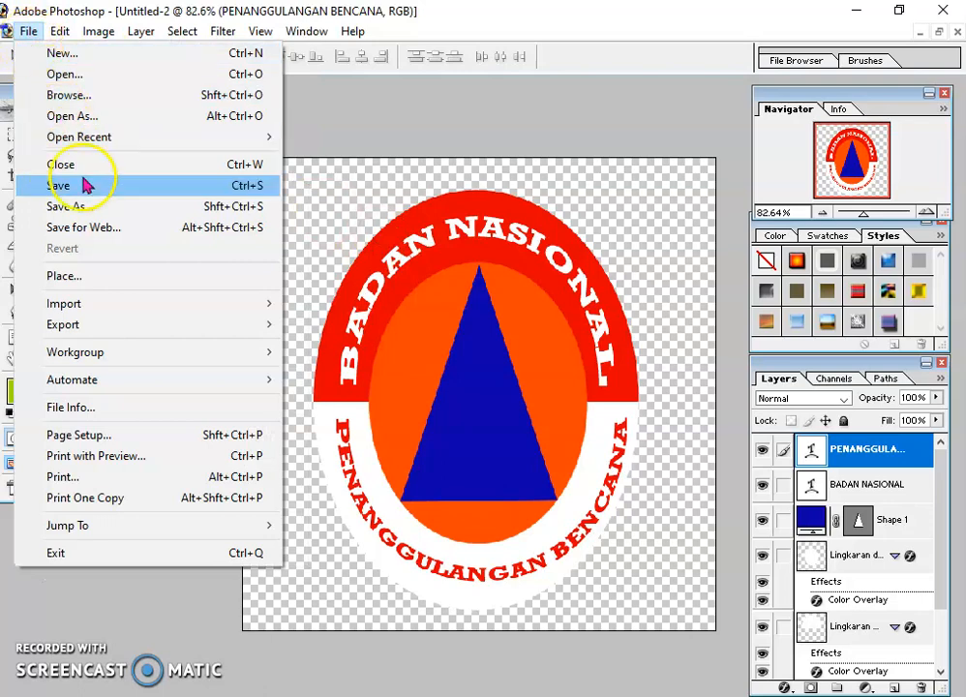
pyautogui.click(97, 216)
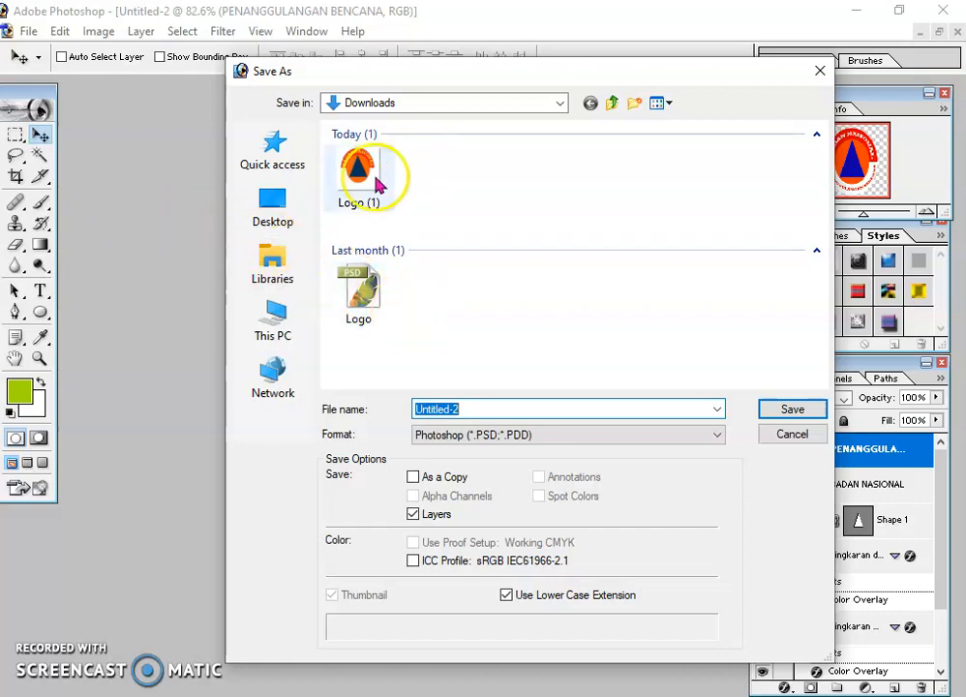
pyautogui.click(492, 435)
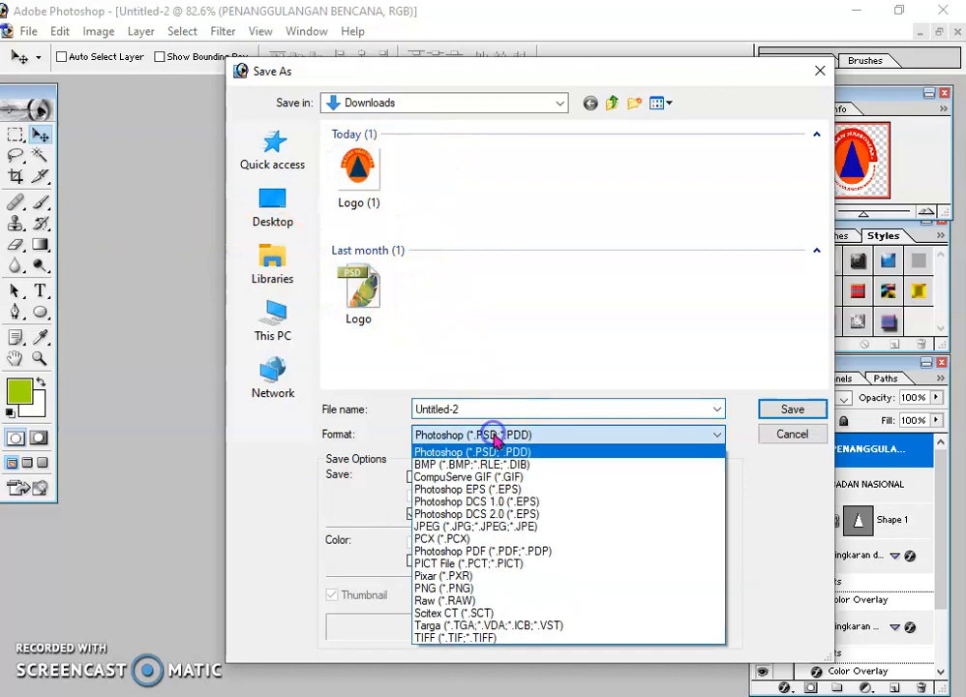
pyautogui.click(477, 587)
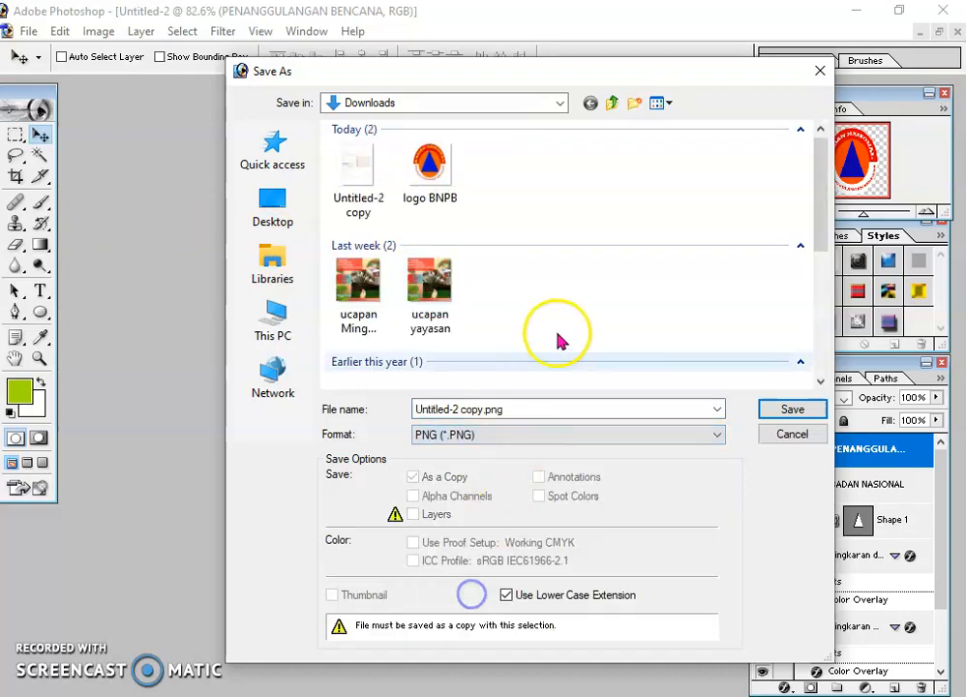
# Name the PNG copy LOGO BNPB 1 and save it with Interlace set to None
pyautogui.click(546, 405)
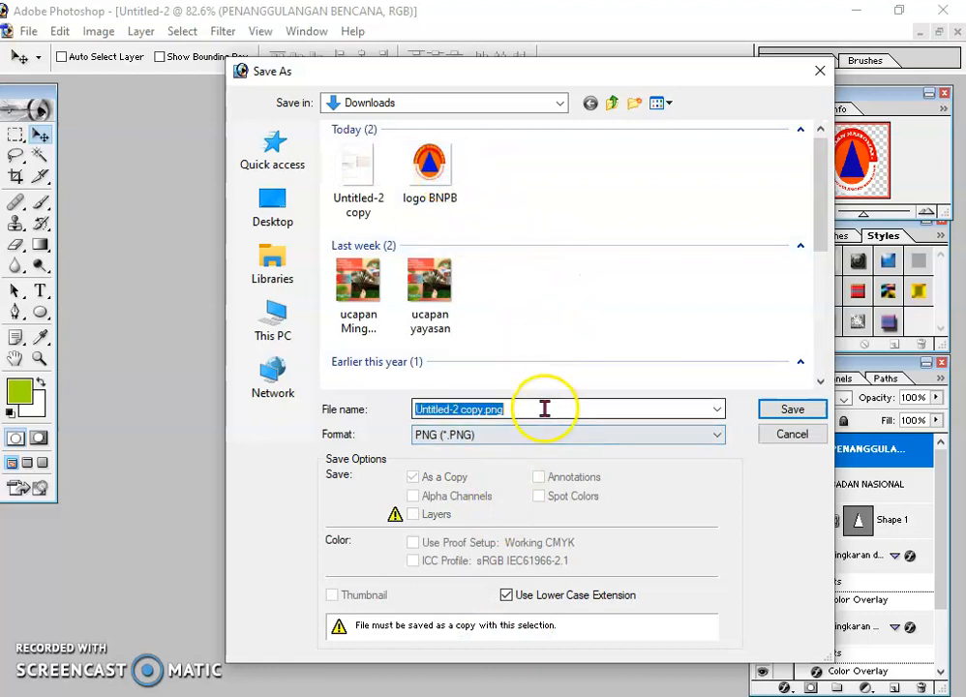
pyautogui.write('lOGO')
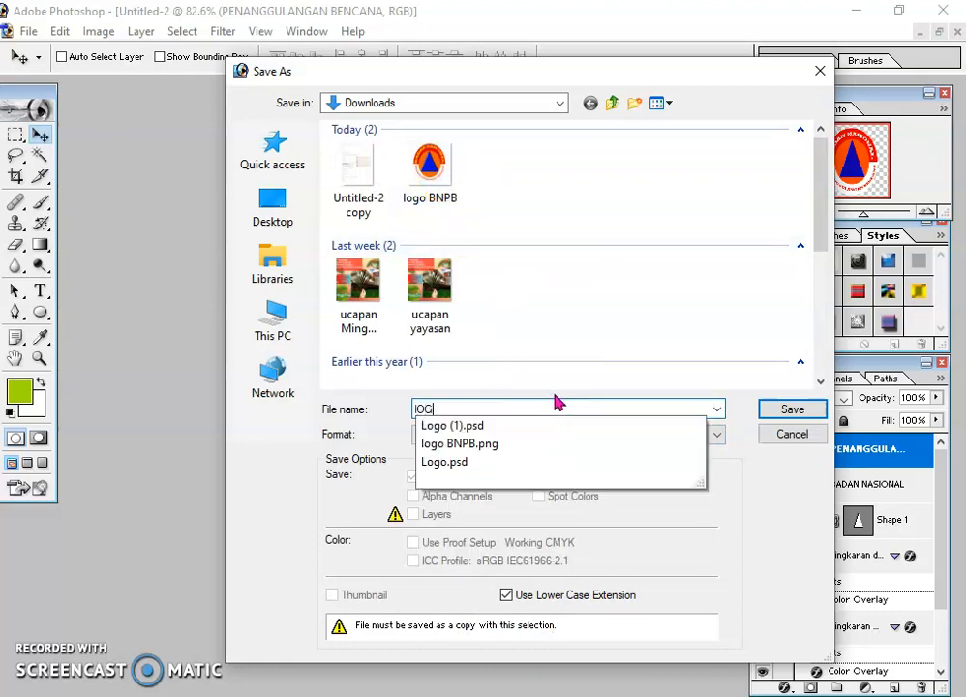
pyautogui.press('BackSpace')
pyautogui.press('BackSpace')
pyautogui.press('BackSpace')
pyautogui.press('BackSpace')
pyautogui.write('LO')
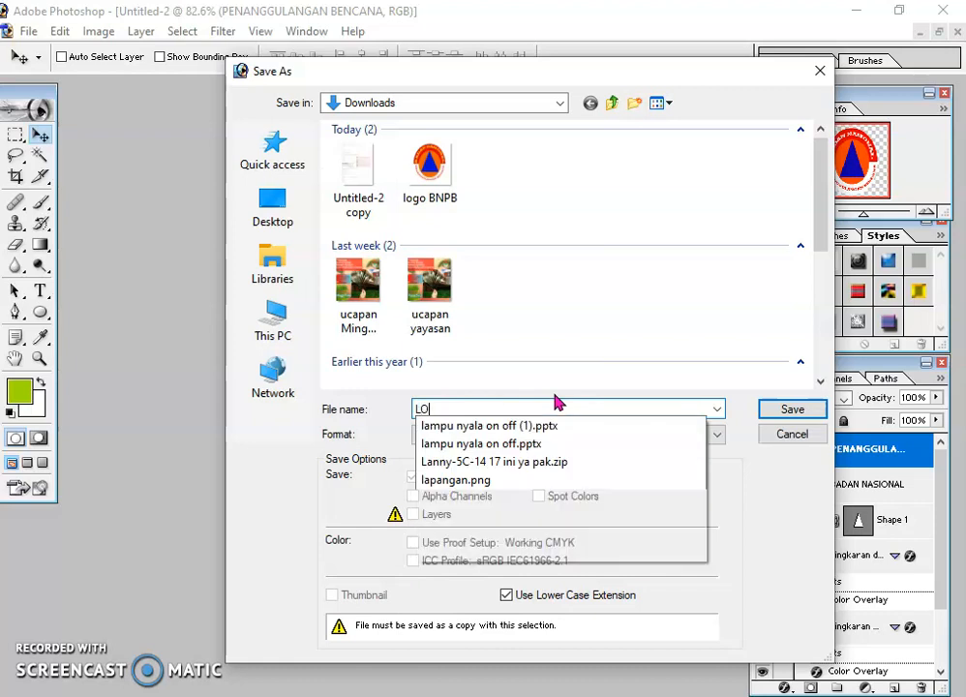
pyautogui.write('GO BNOB')
pyautogui.press('BackSpace')
pyautogui.press('BackSpace')
pyautogui.write('PB')
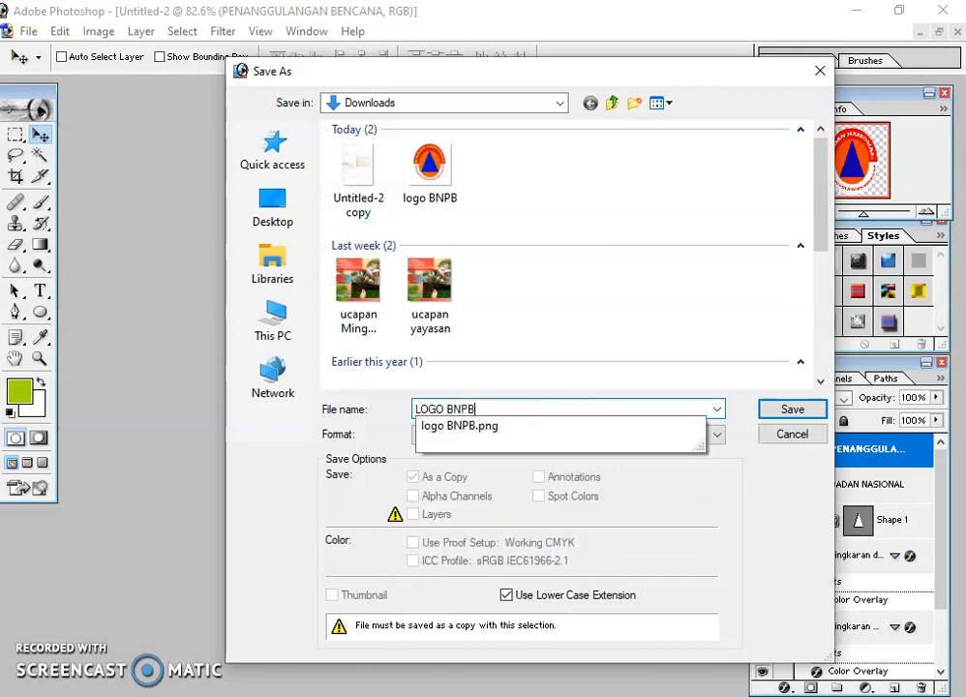
pyautogui.write(' 1')
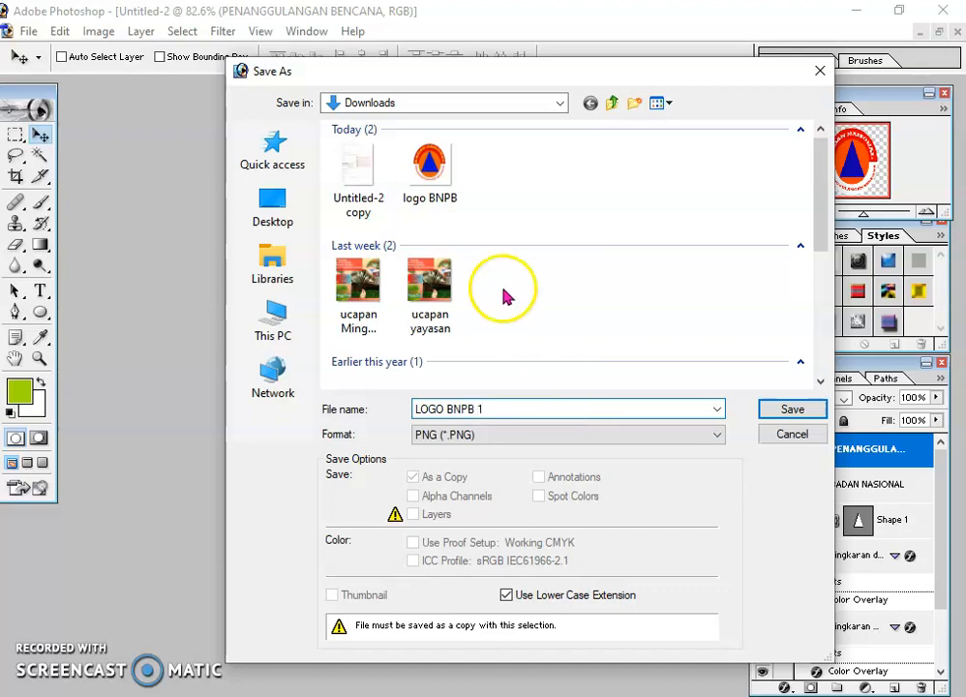
pyautogui.click(791, 410)
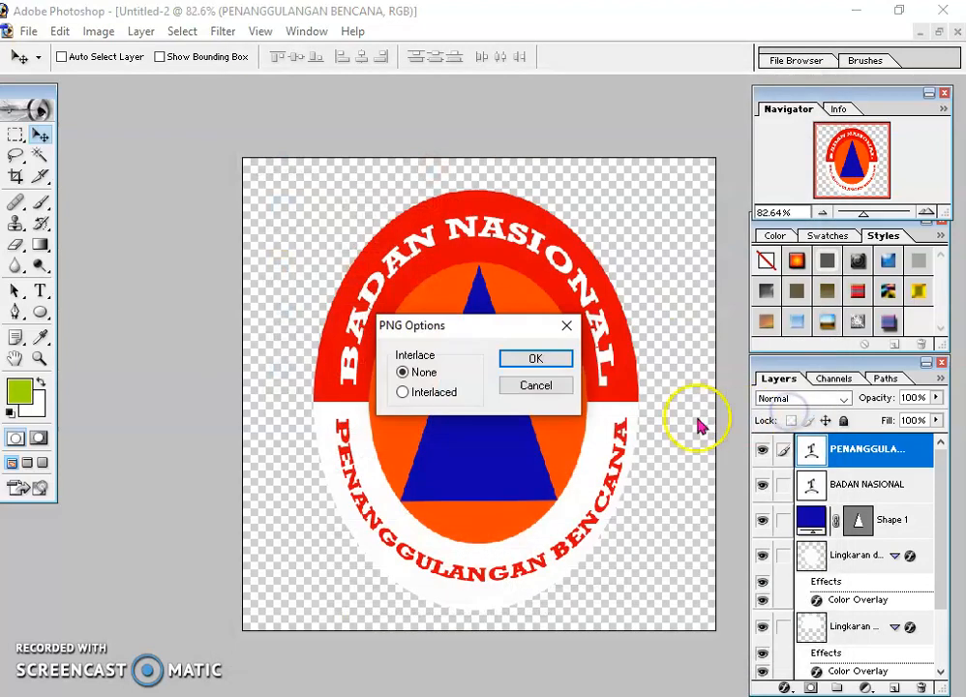
pyautogui.click(543, 362)
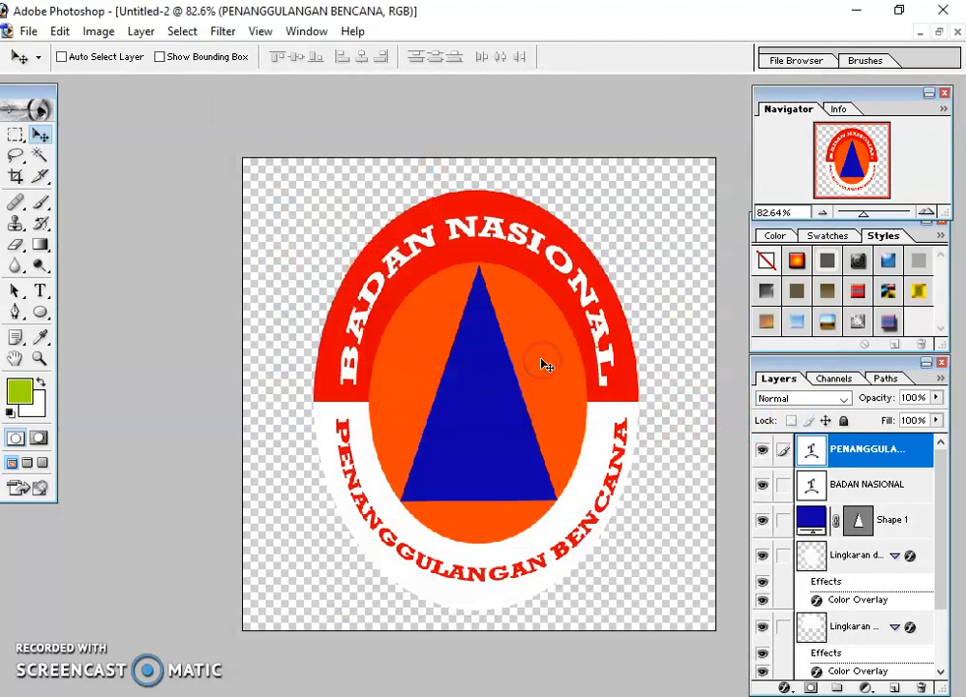